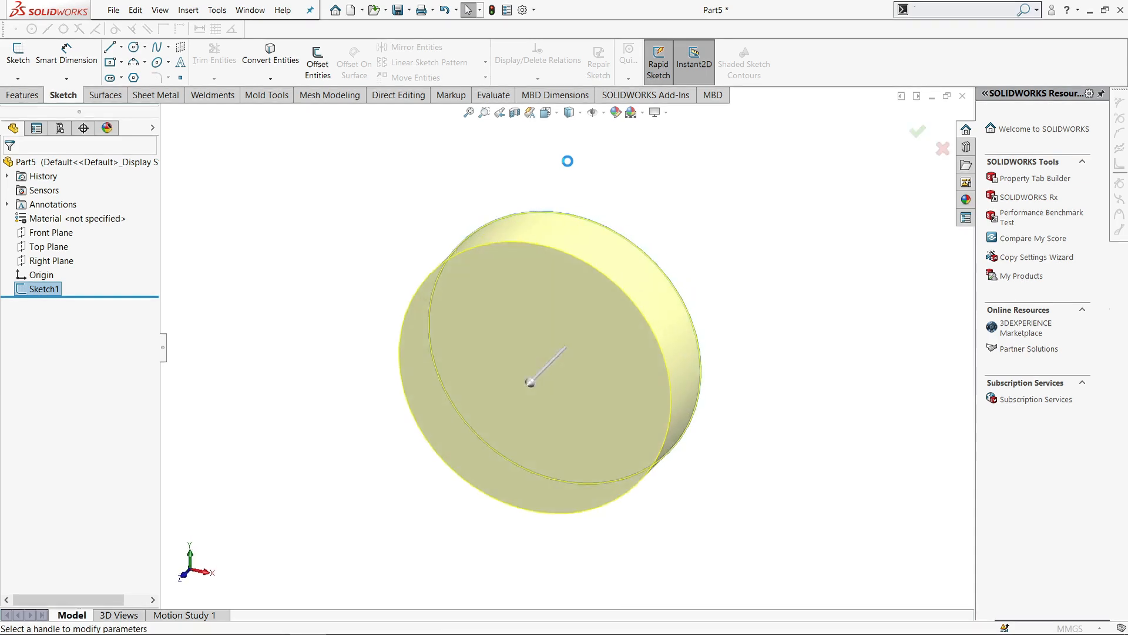
- Extrude the base circle to a depth of 36 mm
type("36")
key("Return")
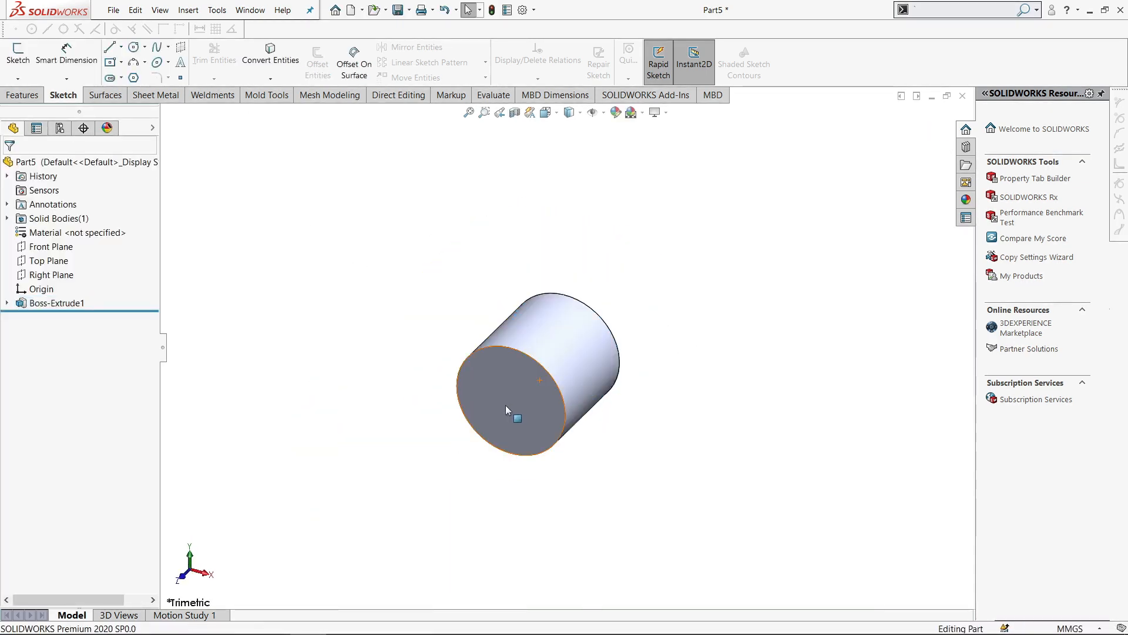
- Start a sketch on the cylinder's front face and draw a circle about 36 mm in diameter centred on the origin
scroll(505, 404, "down", 3)
left_click(525, 337)
left_click(578, 302)
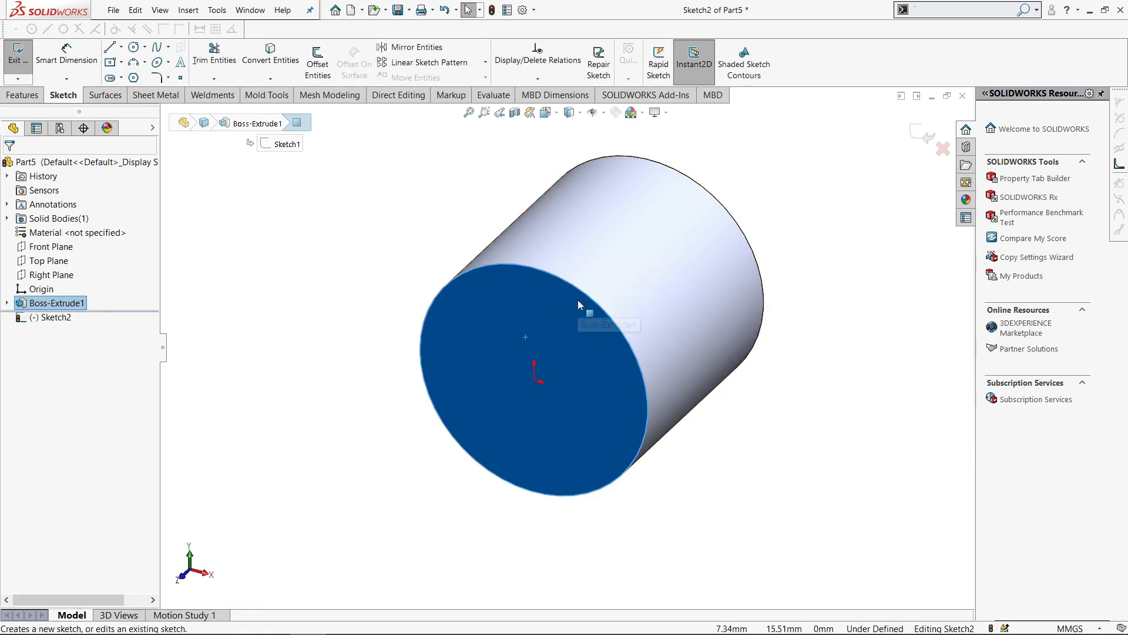
key("s")
left_click(591, 343)
left_click(566, 347)
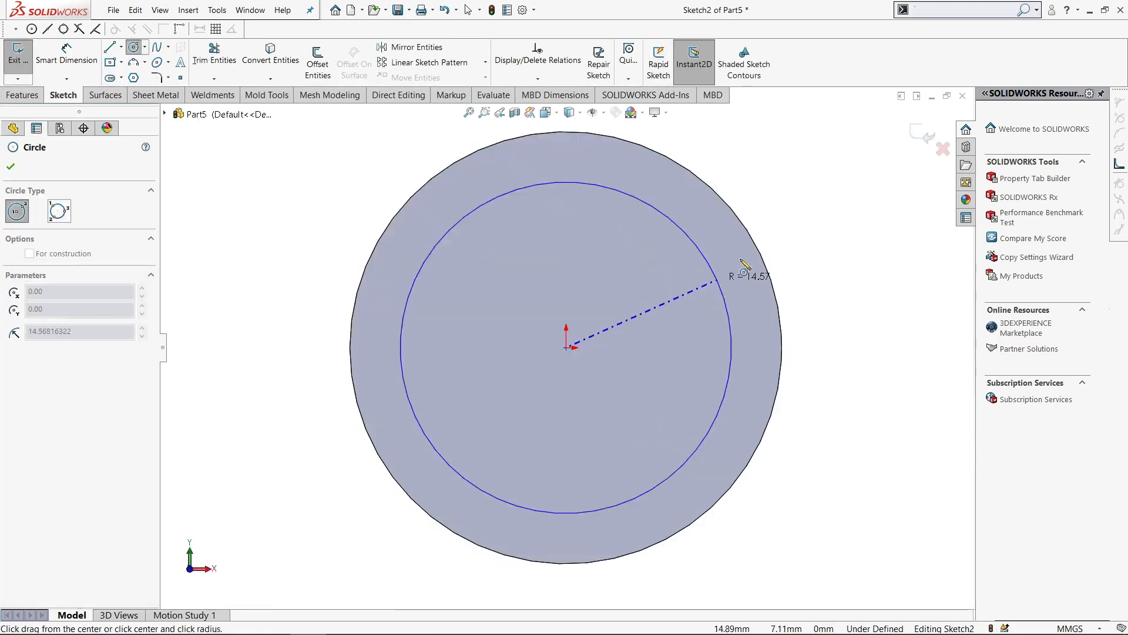
left_click(742, 244)
- Dimension the new circle's diameter as 37.5 mm
key("s")
left_click(827, 288)
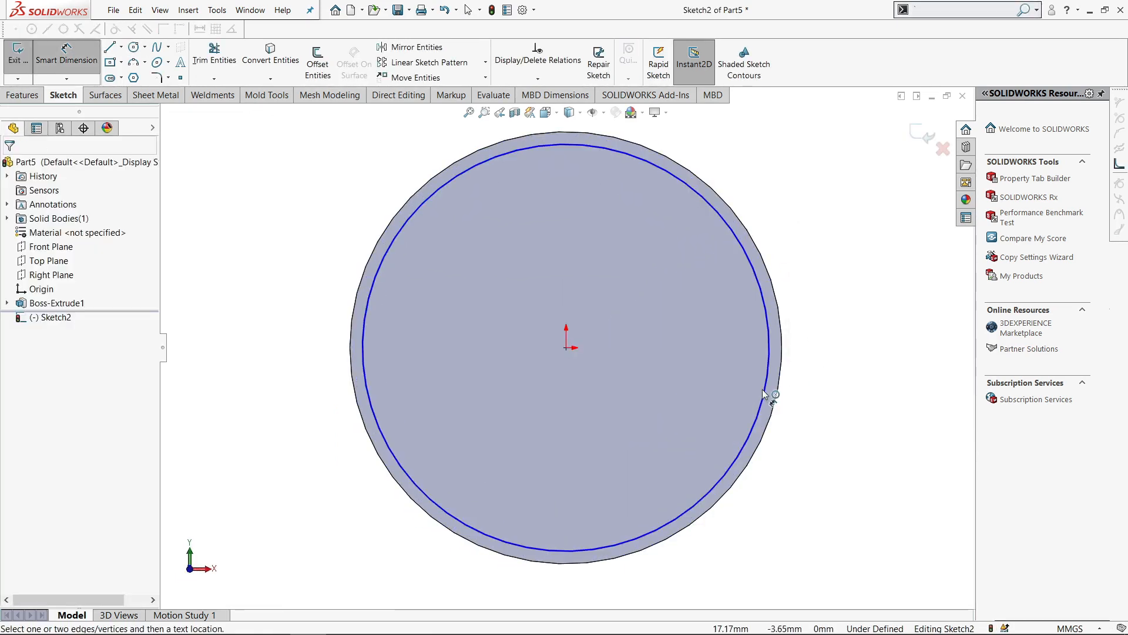
left_click(767, 385)
left_click(826, 365)
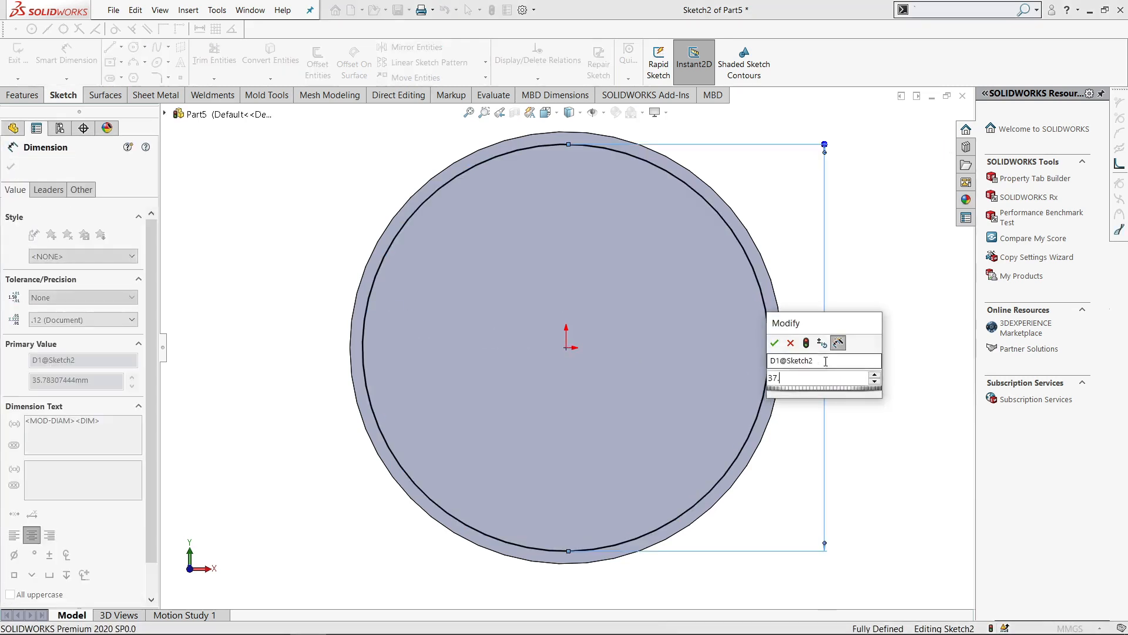
type("37.5")
key("Return")
scroll(831, 303, "up", 3)
key("Escape")
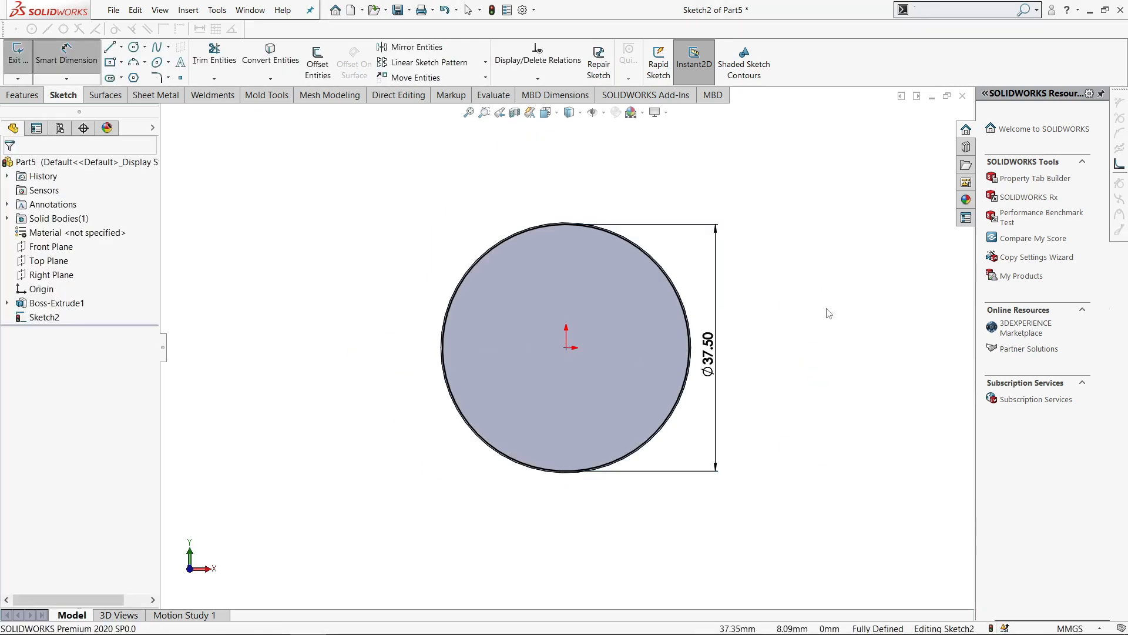
- Extrude the 37.5 mm circle 36 mm outward from the front face as a merged boss
key("ctrl+b")
key("s")
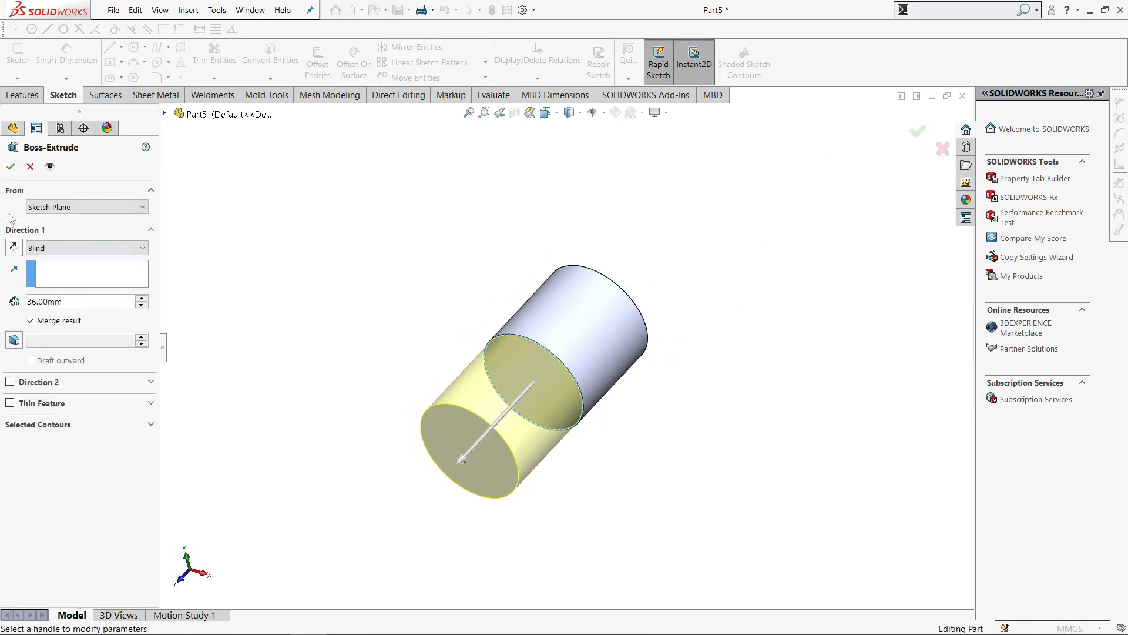
scroll(453, 506, "up", 2)
scroll(455, 503, "down", 2)
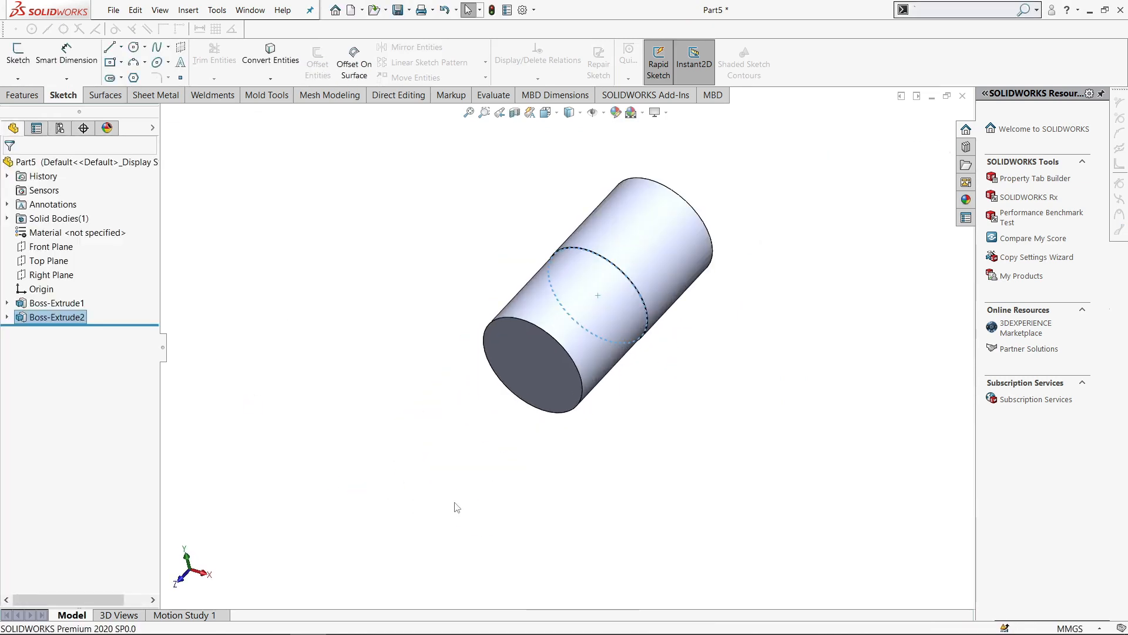
- Start a sketch on the second cylinder's end face and draw an origin-centred circle about 46 mm in diameter
scroll(537, 230, "down", 3)
left_click(537, 230)
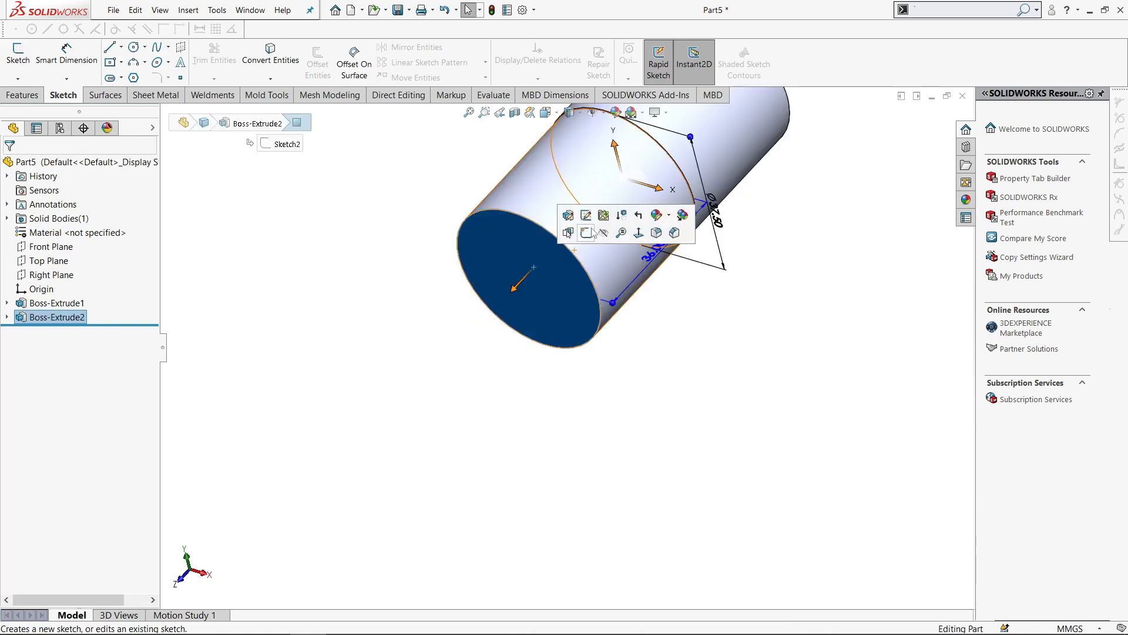
left_click(590, 234)
key("s")
left_click(604, 277)
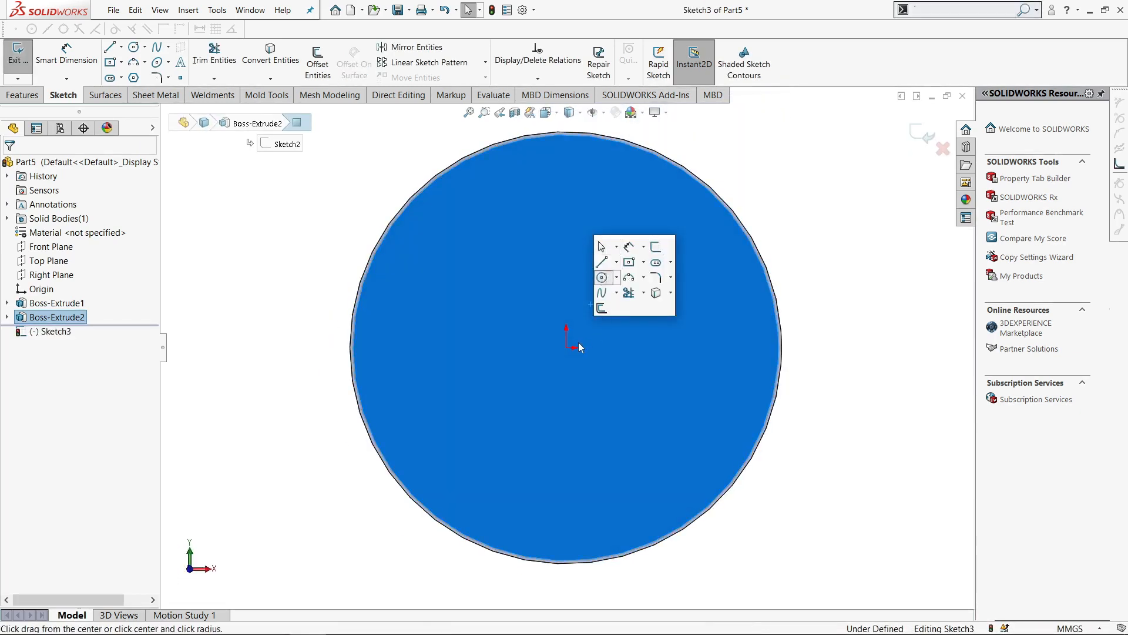
left_click(566, 348)
left_click(816, 279)
- Dimension the circle around the second cylinder's end face to a diameter of 38 mm
key("s")
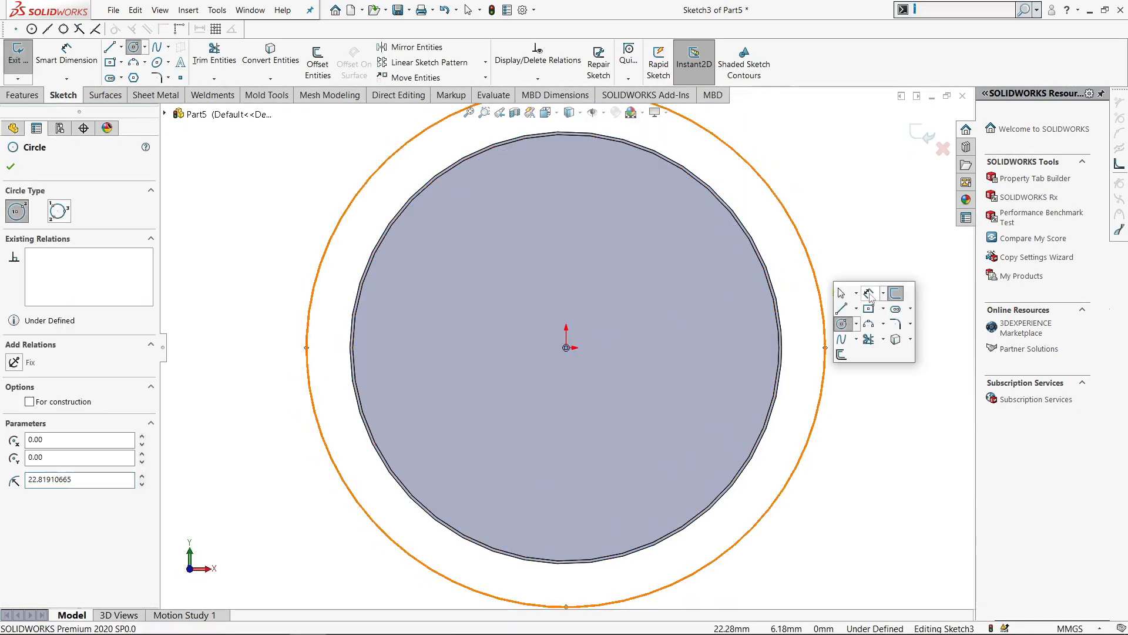
left_click(866, 299)
left_click(825, 328)
left_click(855, 350)
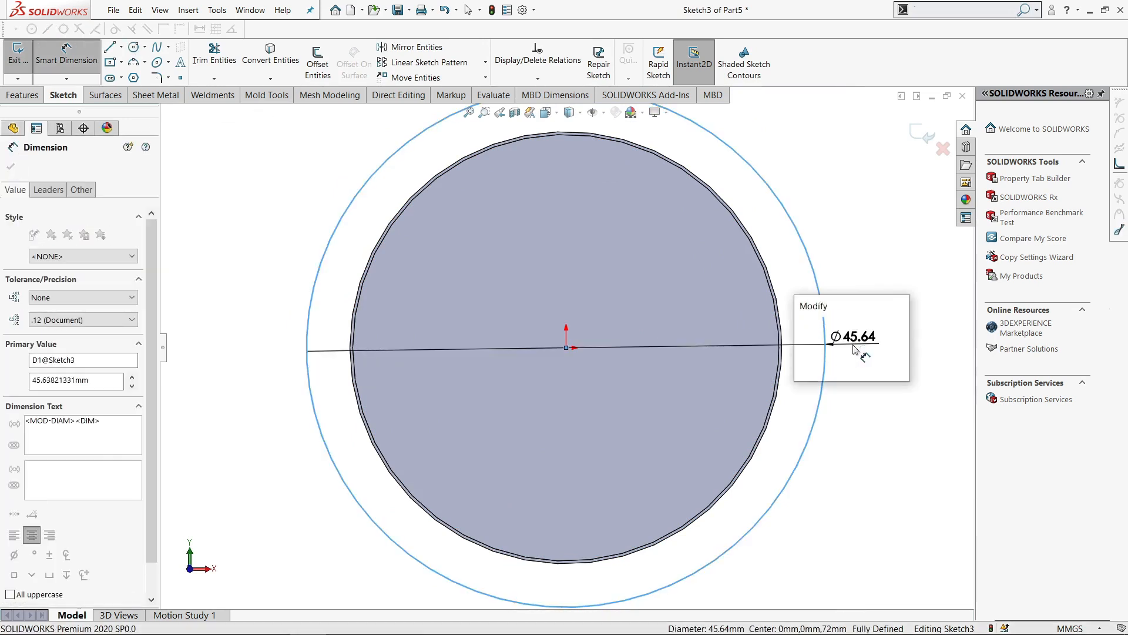
type("38")
key("Return")
left_click(10, 166)
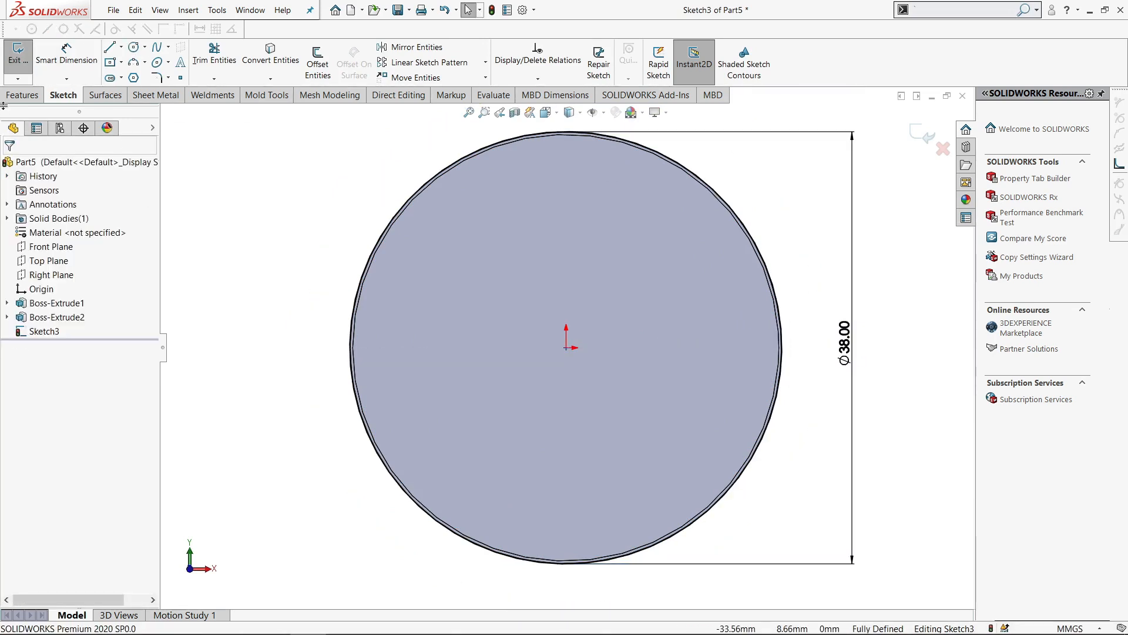
- Extrude the 38 mm circle 56 mm outward, merged with the shaft
left_click(22, 95)
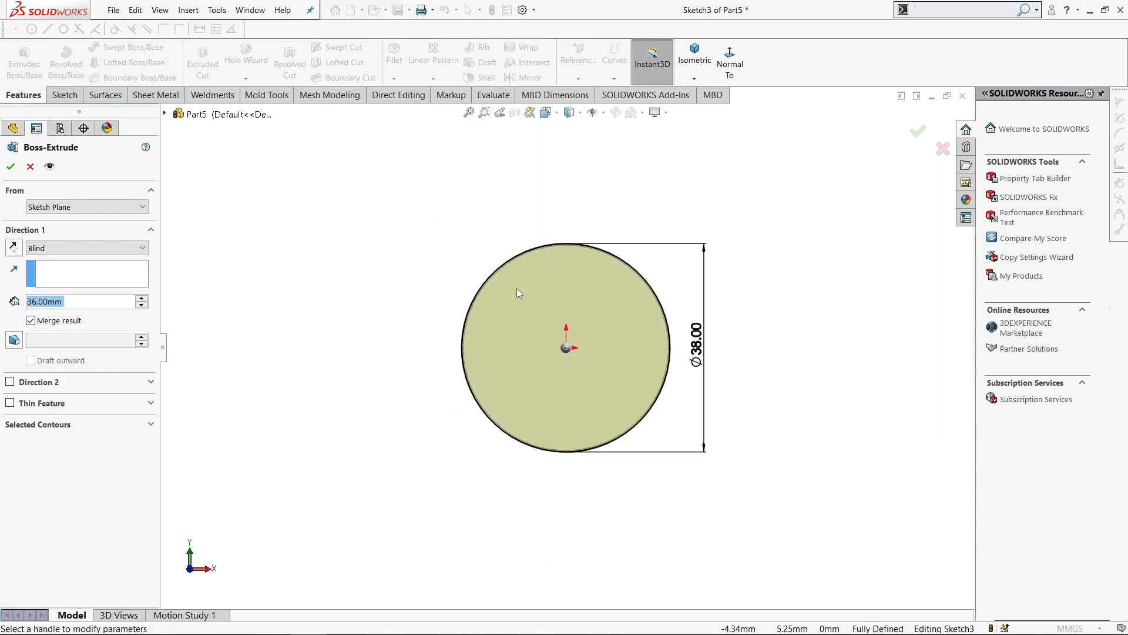
scroll(653, 399, "down", 1)
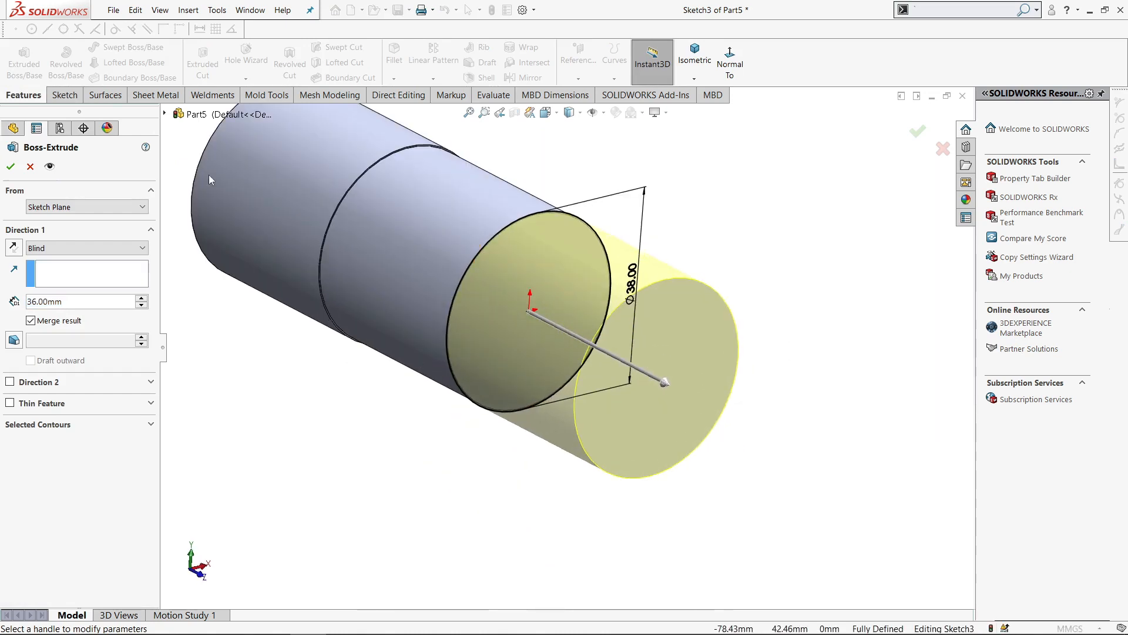
left_click(94, 302)
scroll(94, 304, "up", 2)
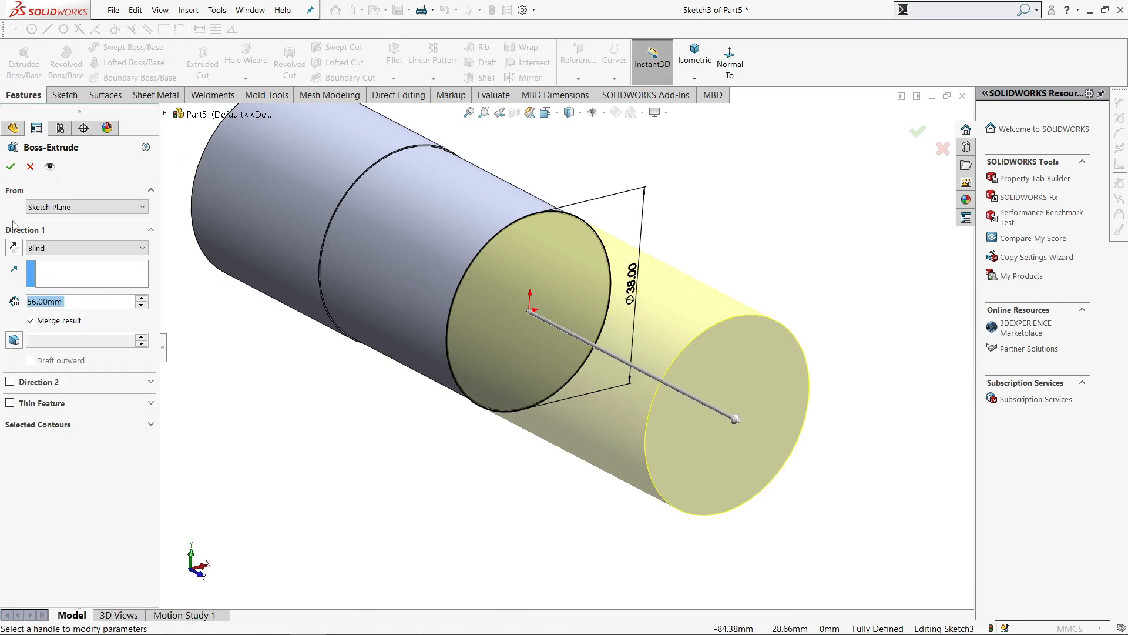
left_click(10, 166)
- Start a sketch on the 38 mm section's end face and draw an origin-centred circle about 44 mm in diameter
left_click(731, 360)
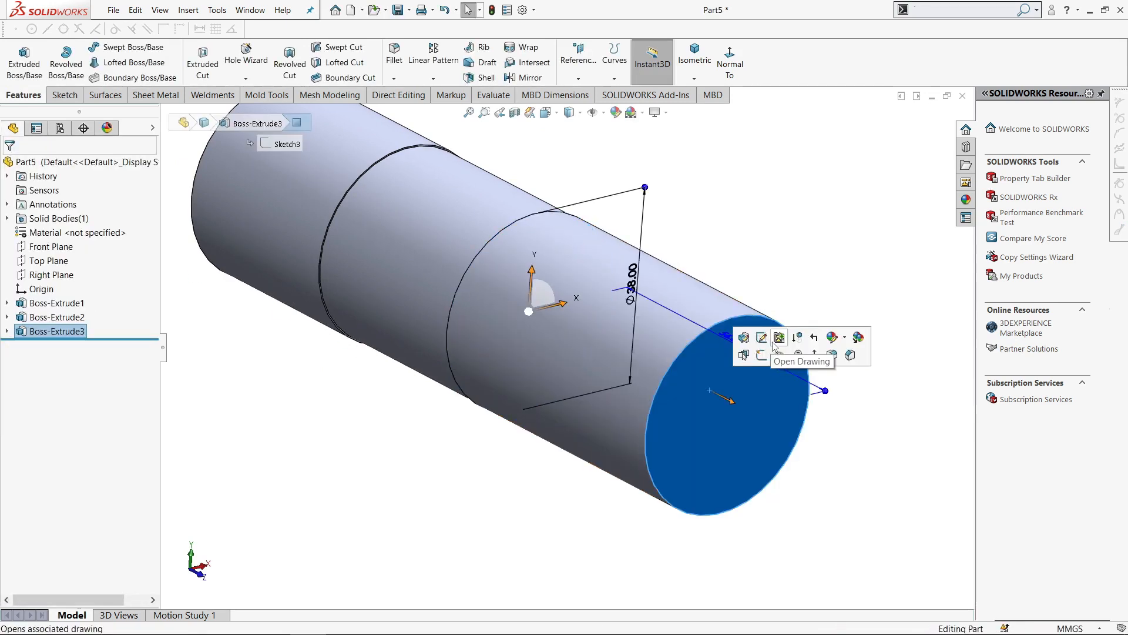
left_click(761, 355)
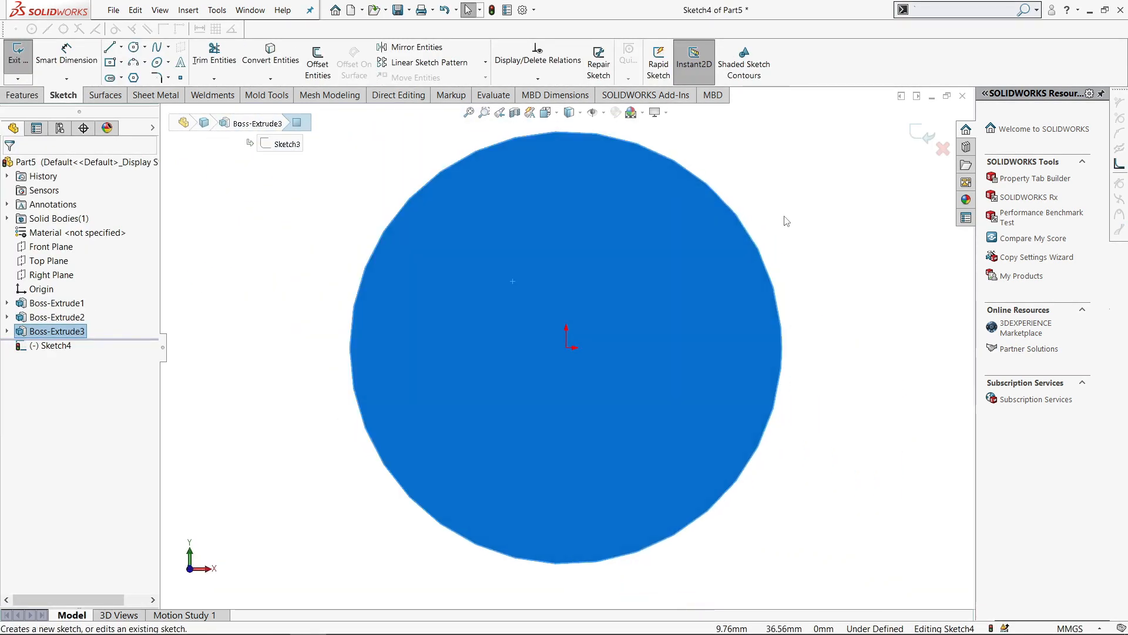
key("s")
left_click(802, 262)
left_click(567, 347)
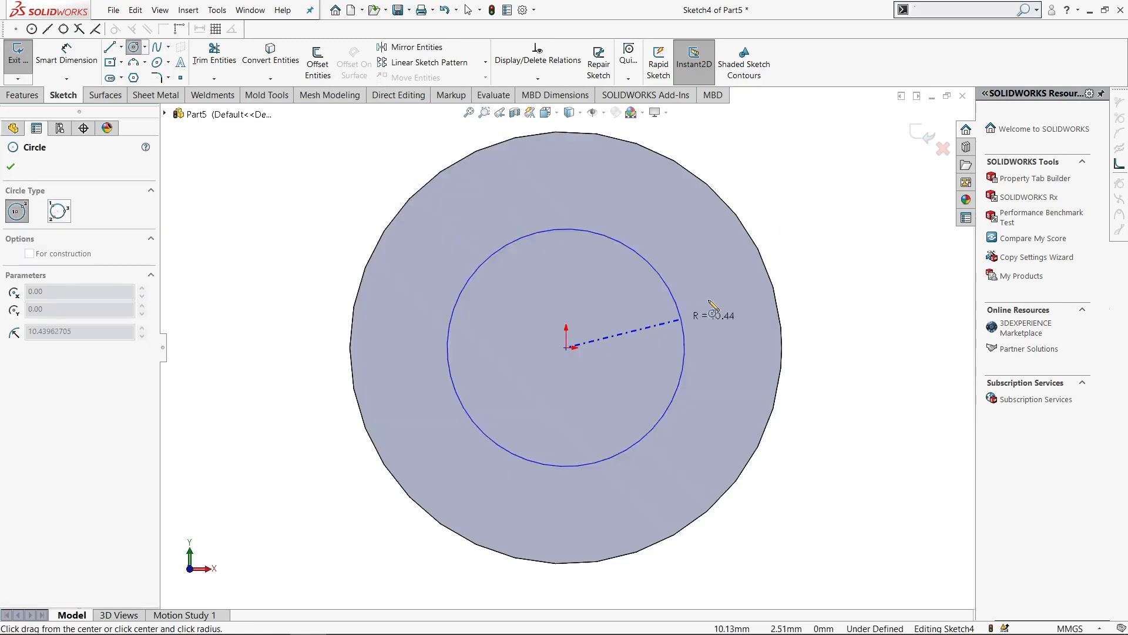
left_click(788, 228)
- Set the large circle's diameter to 75 mm and exit the sketch
key("s")
left_click(862, 262)
key("f")
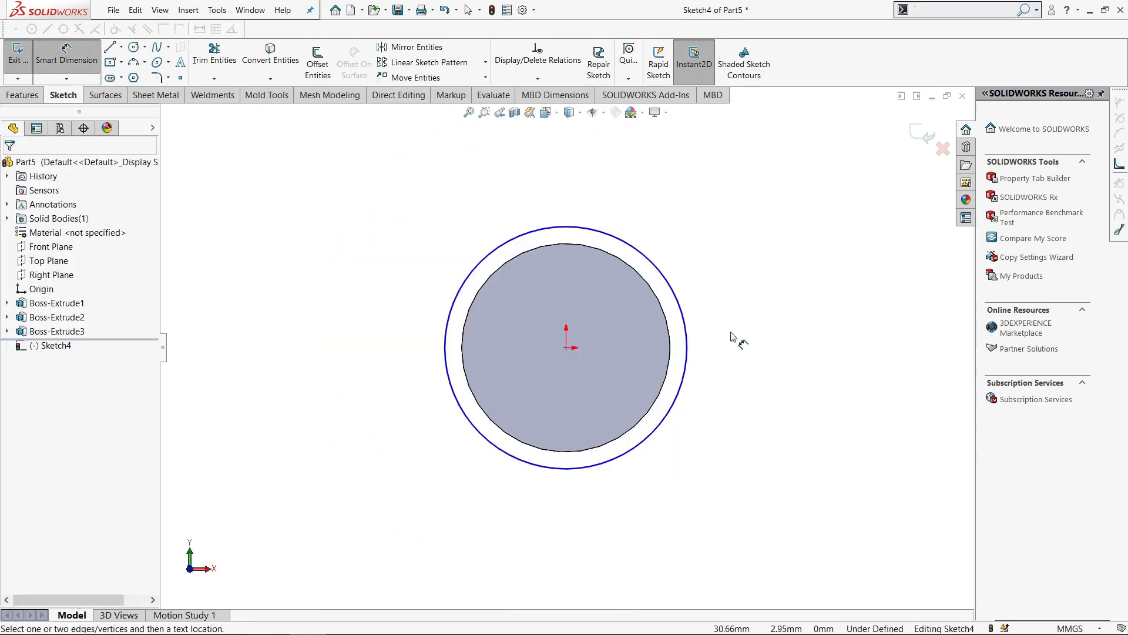
left_click(687, 339)
left_click(719, 345)
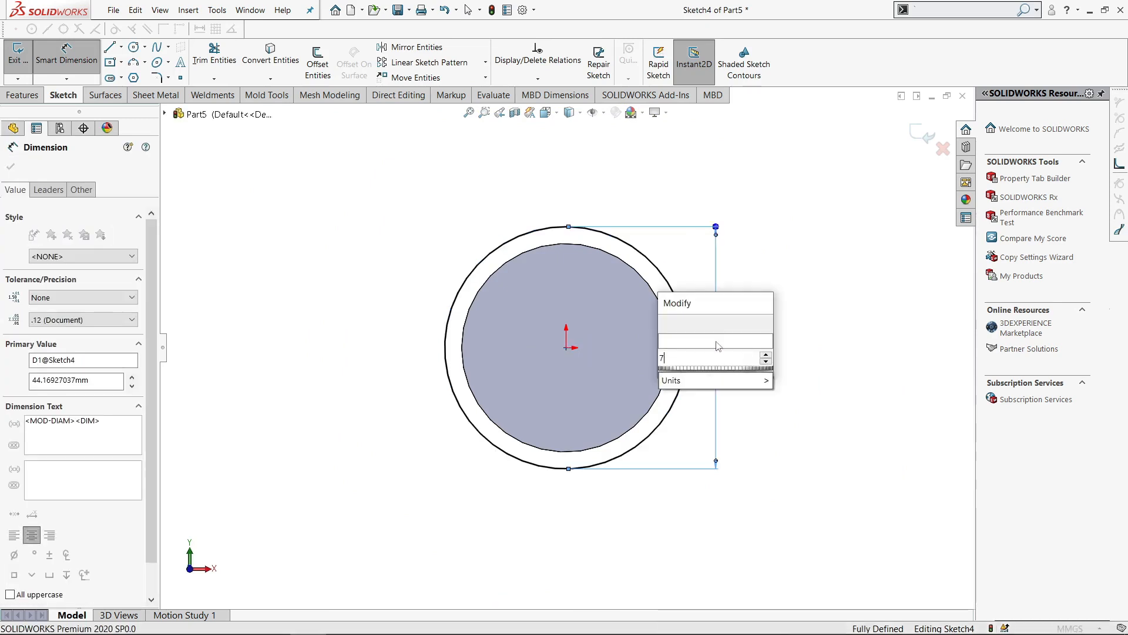
key("Return")
left_click(752, 226)
key("d")
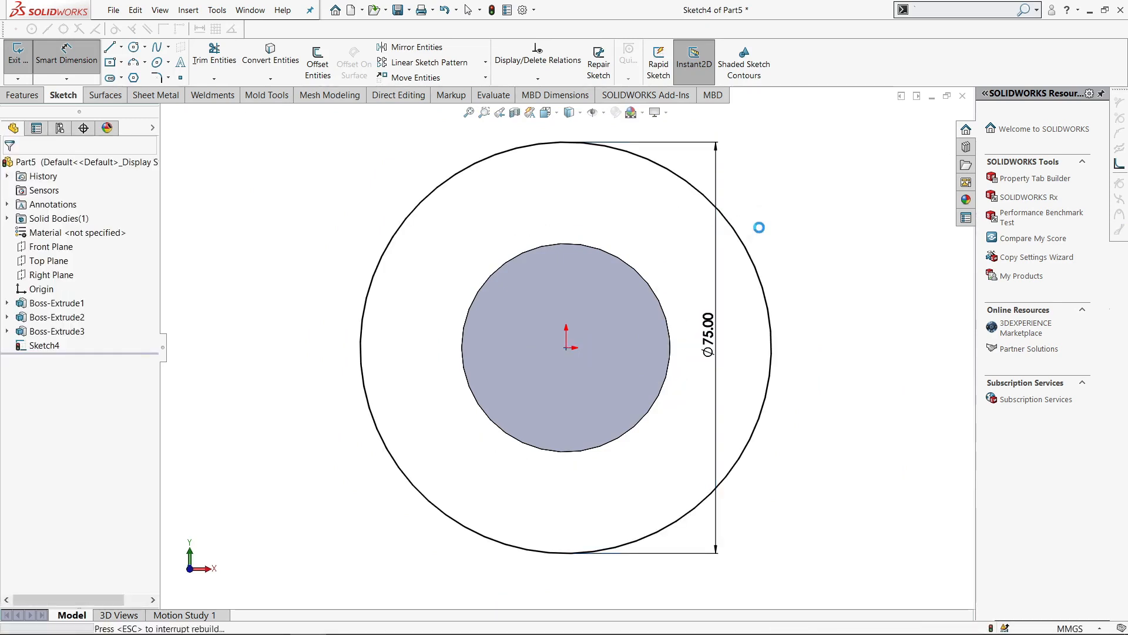
- Extrude the 75 mm circle 51 mm in the reversed direction, back over the shaft
middle_click_drag(694, 328, 728, 363)
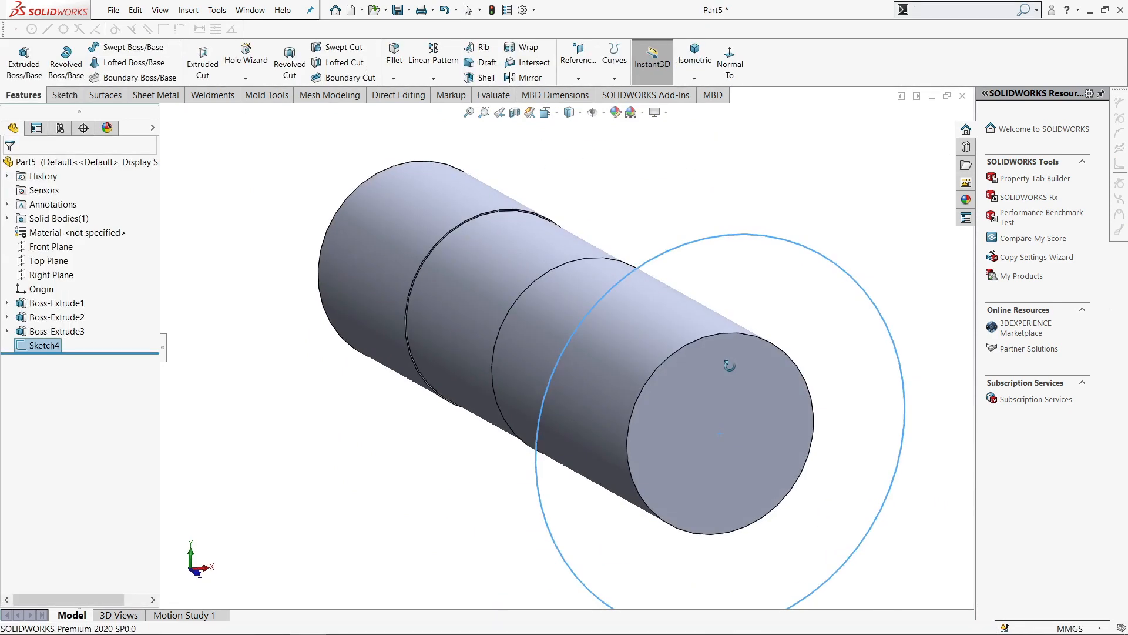
left_click(24, 63)
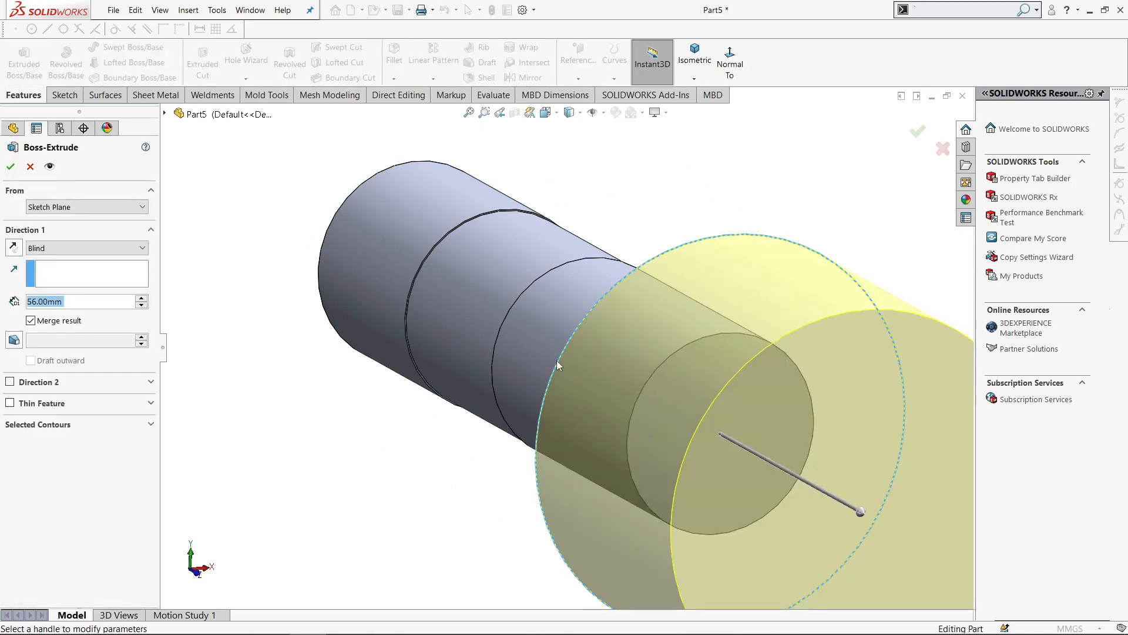
left_click(12, 249)
type("51")
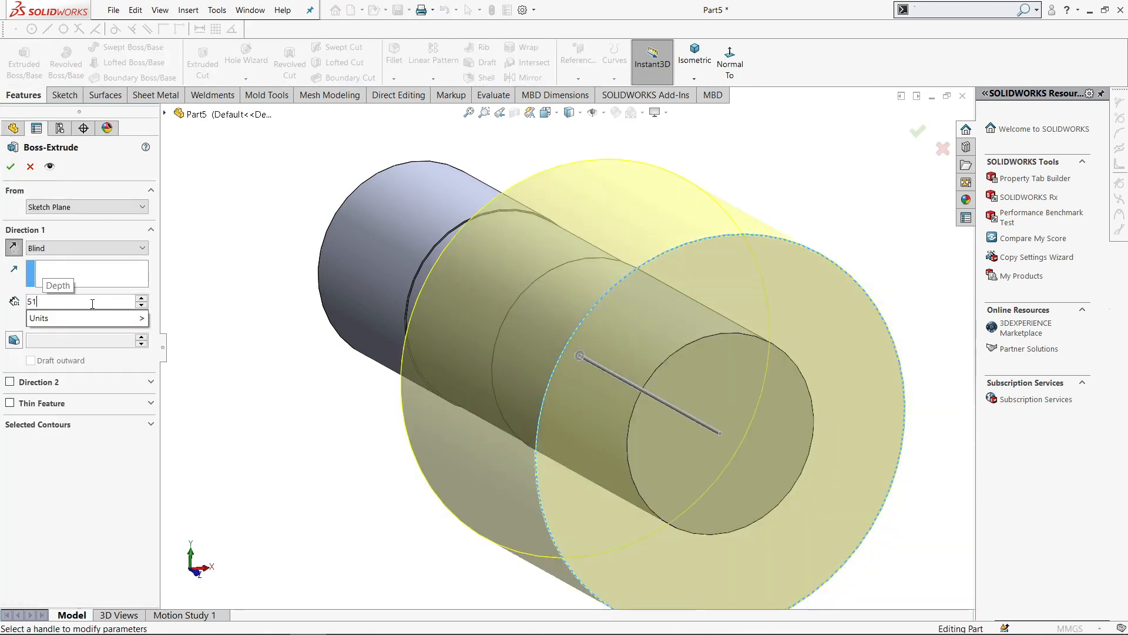
key("Return")
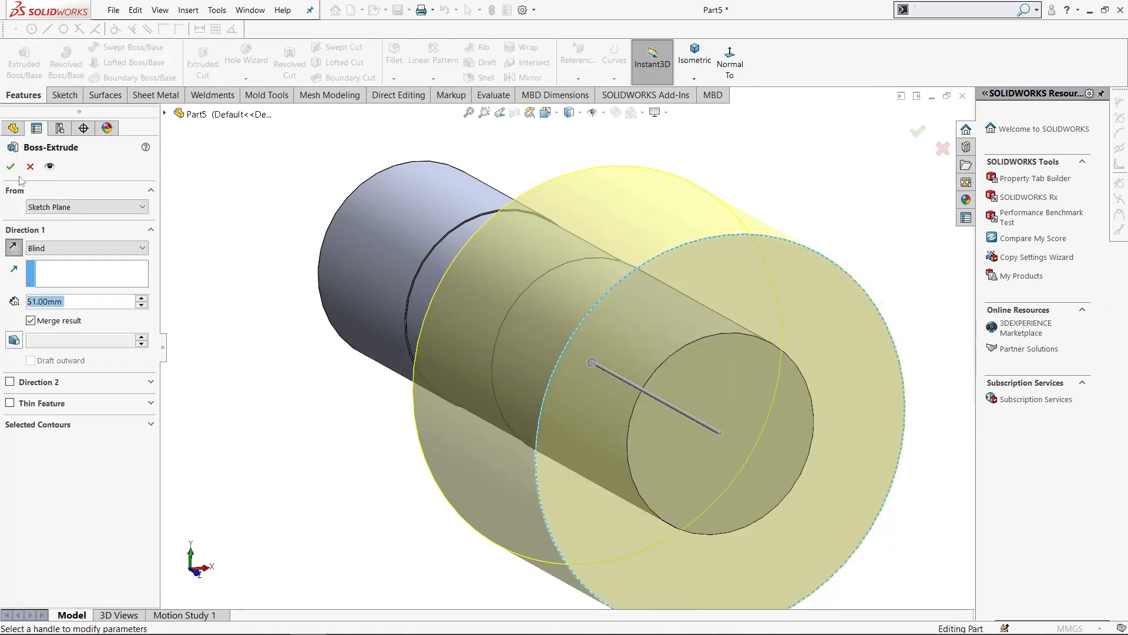
- Start a sketch on the 75 mm section's end face and draw an origin-centred circle about 26 mm in diameter
left_click(828, 294)
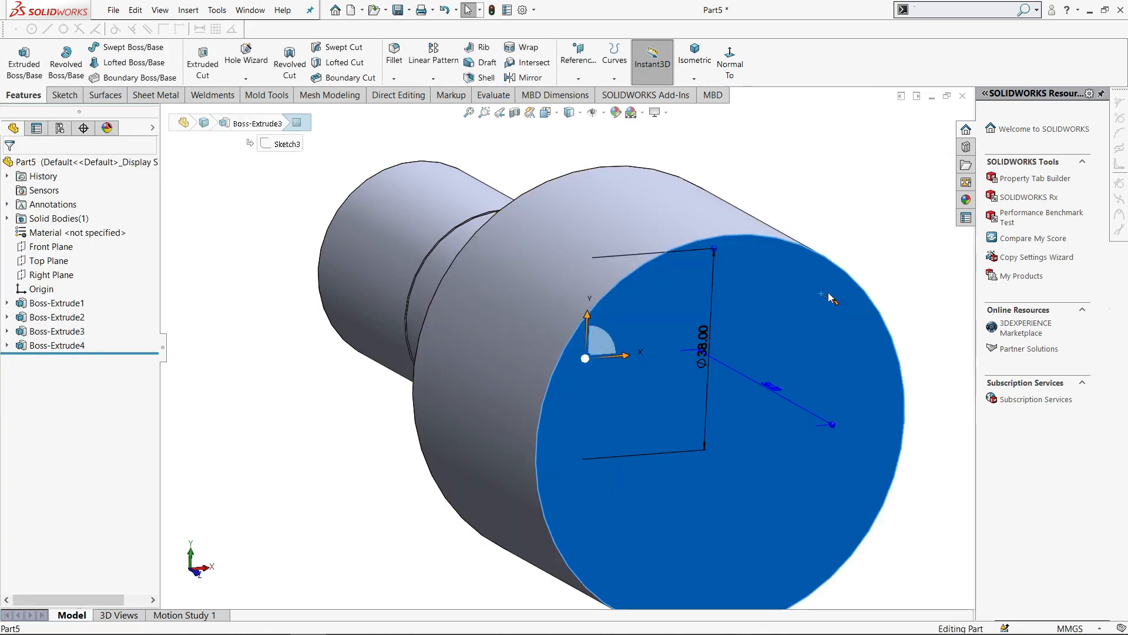
left_click(873, 259)
key("s")
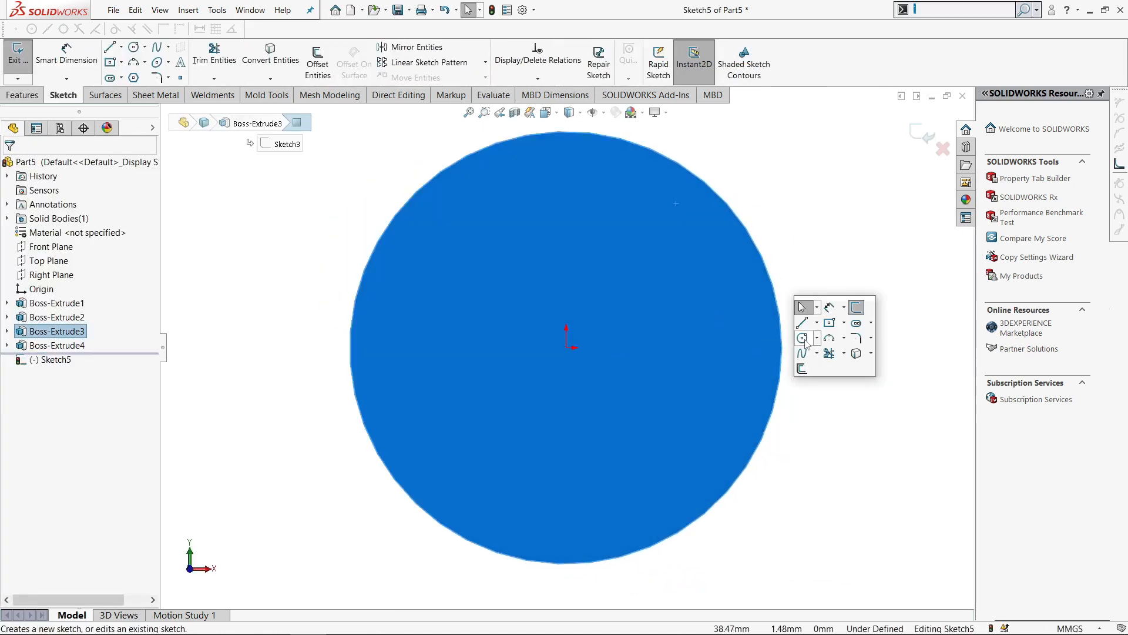
left_click(803, 338)
left_click(566, 348)
left_click(627, 307)
- Set the inner circle's diameter to 36.5 mm and rebuild the part to close the sketch
key("s")
left_click(705, 316)
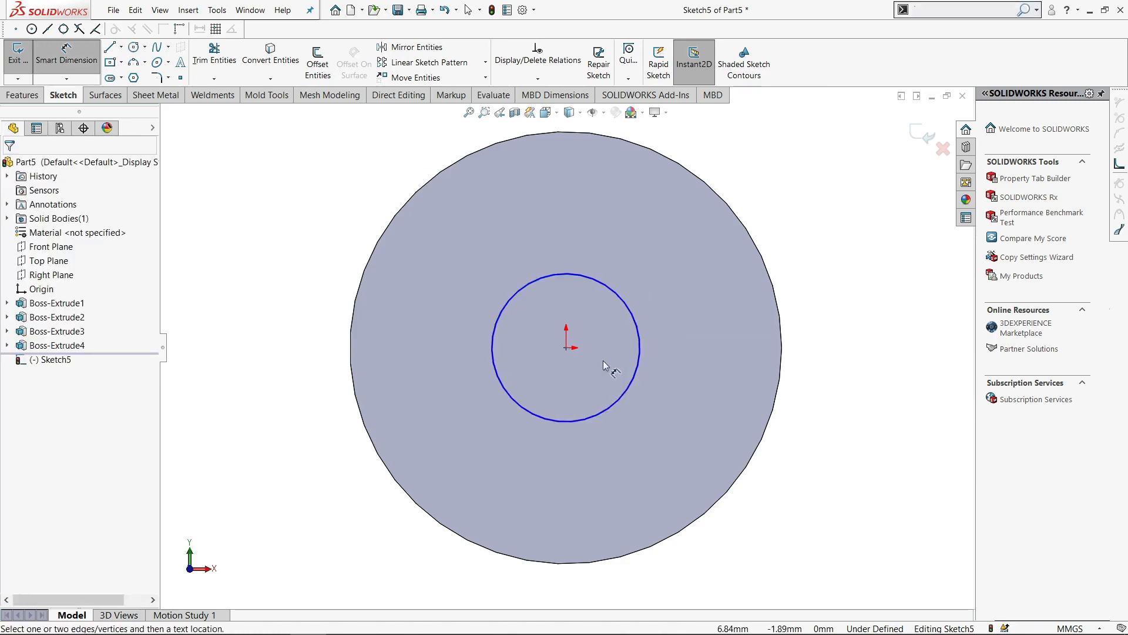
left_click(630, 382)
left_click(696, 350)
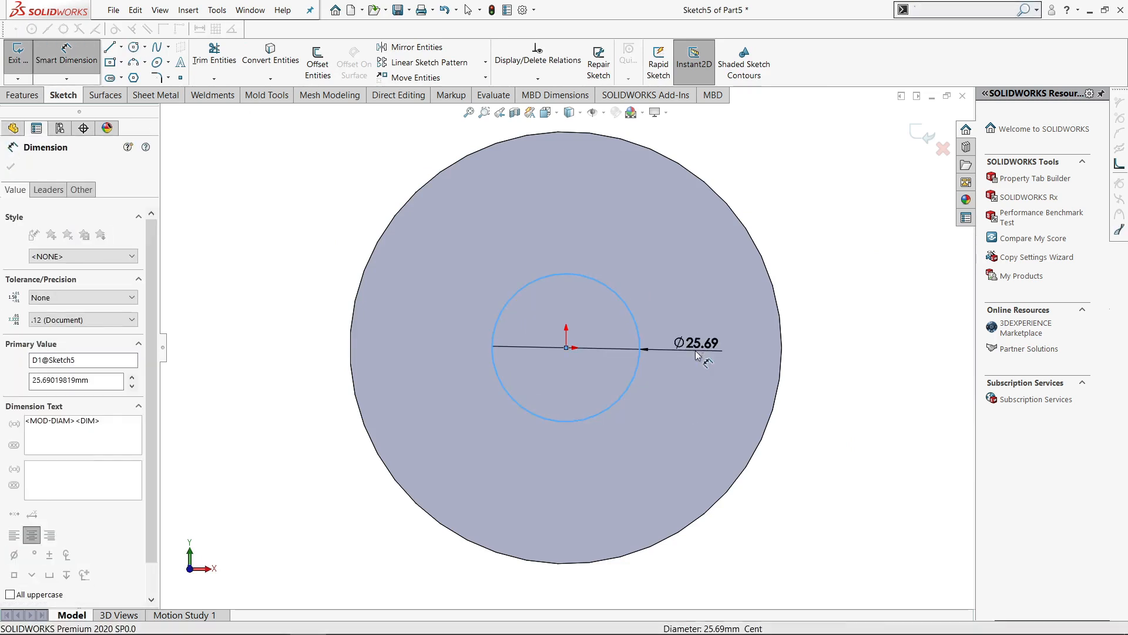
type("36")
key("Return")
left_click(689, 345)
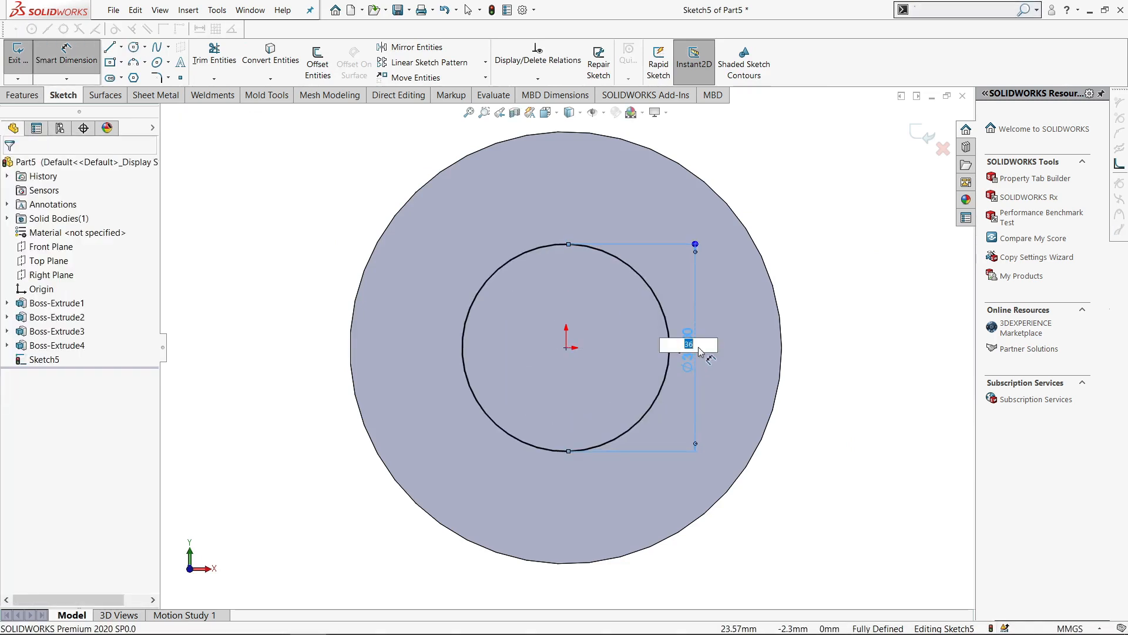
type(".5")
key("Return")
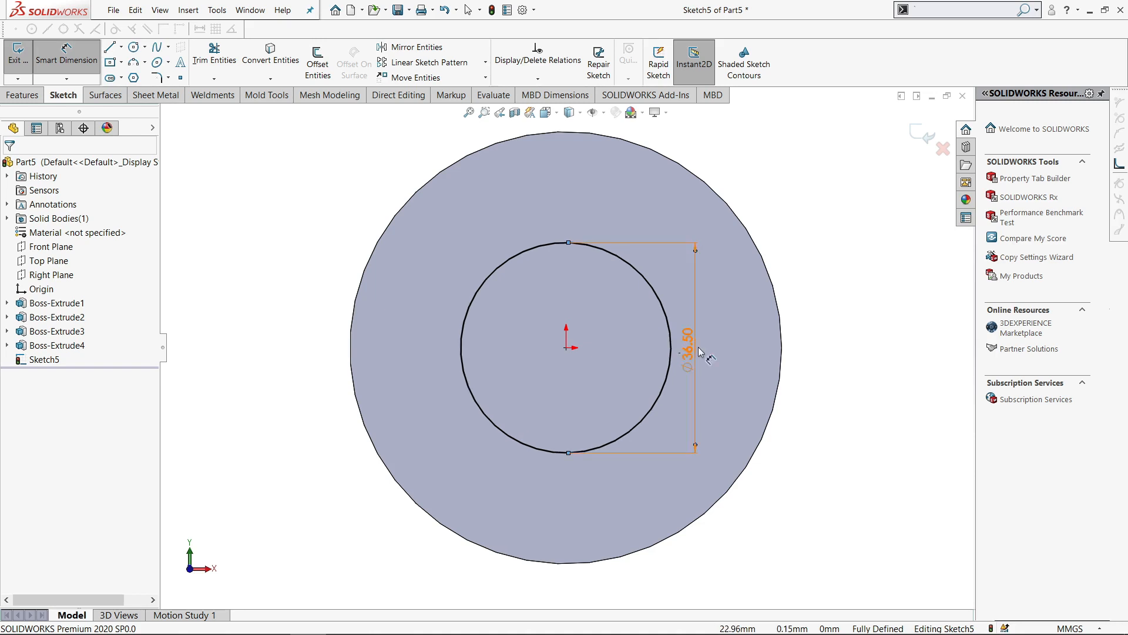
left_click(493, 11)
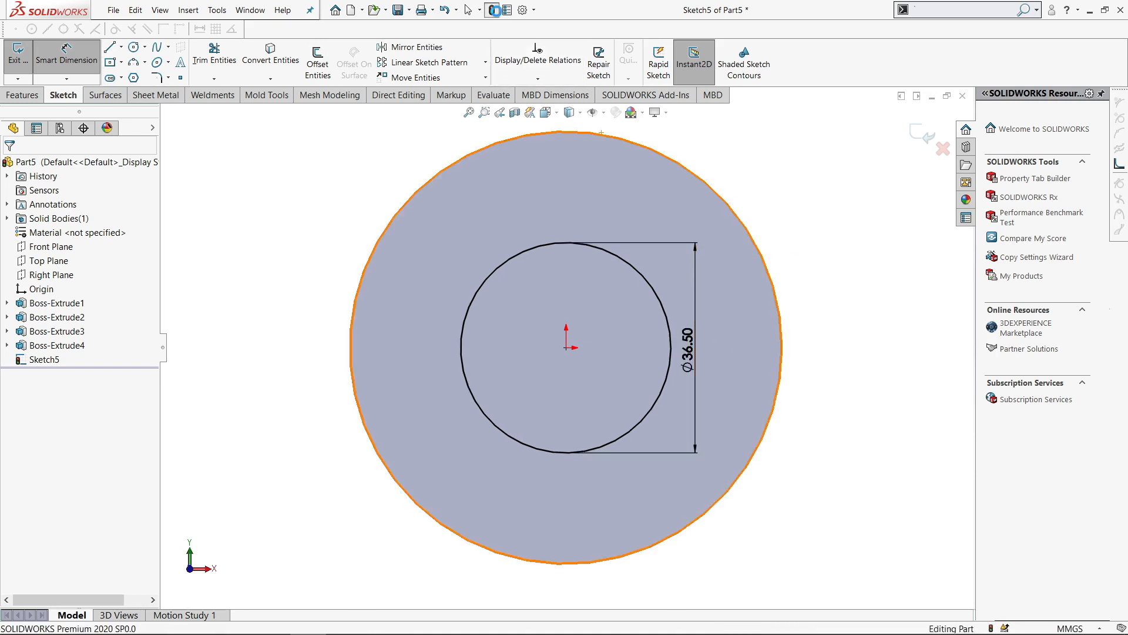
left_click(41, 360)
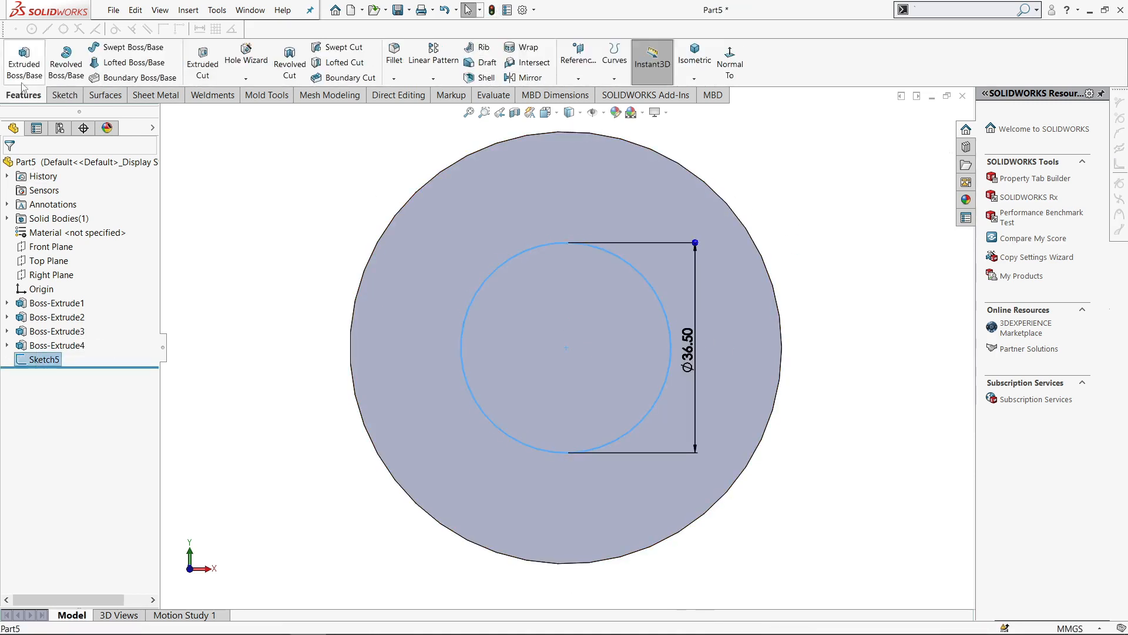
left_click(42, 77)
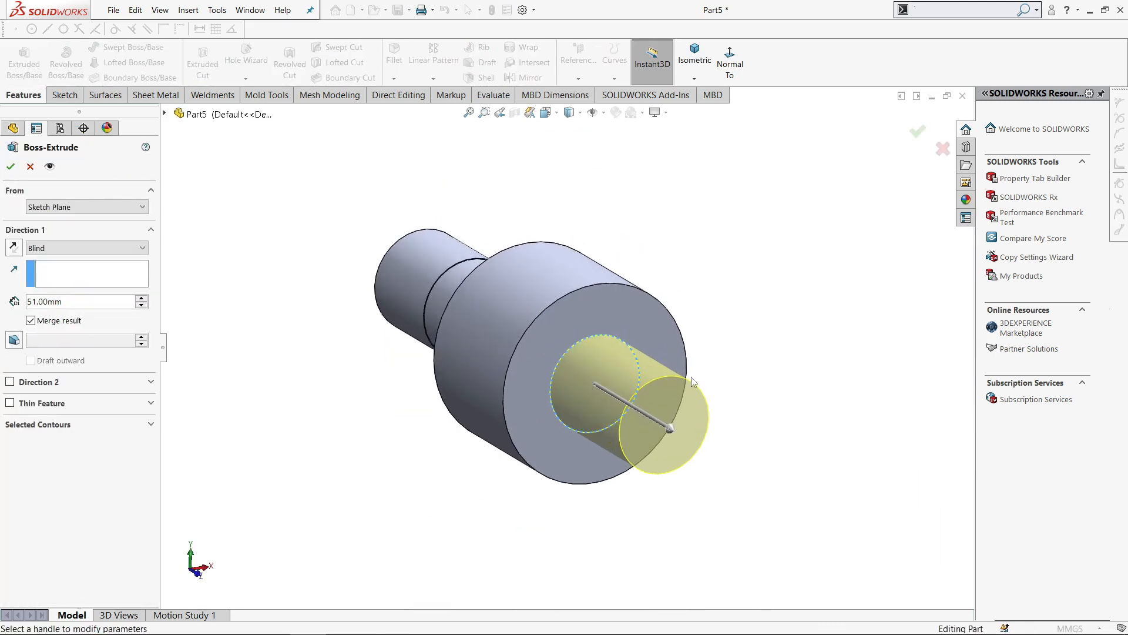
left_click(30, 167)
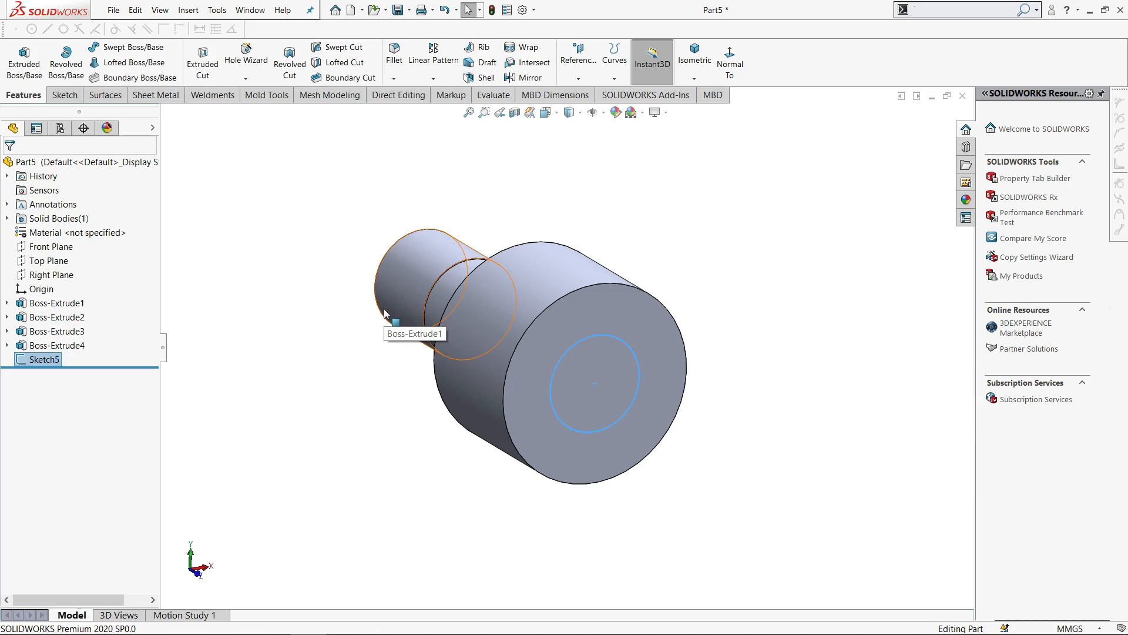
- Cut the 36.5 mm circle through the whole shaft using the Through All - Both end condition
scroll(580, 387, "down", 4)
mouse_move(579, 322)
middle_mouse_down()
mouse_move(566, 317)
mouse_move(591, 372)
mouse_move(596, 337)
middle_mouse_up()
scroll(598, 351, "up", 3)
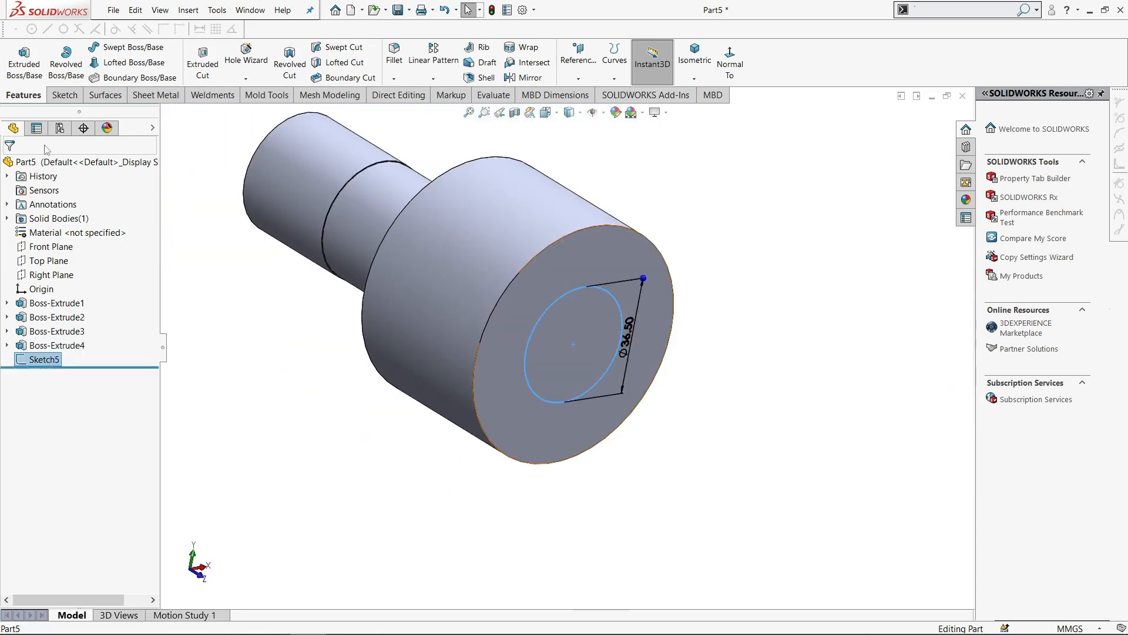
left_click(203, 64)
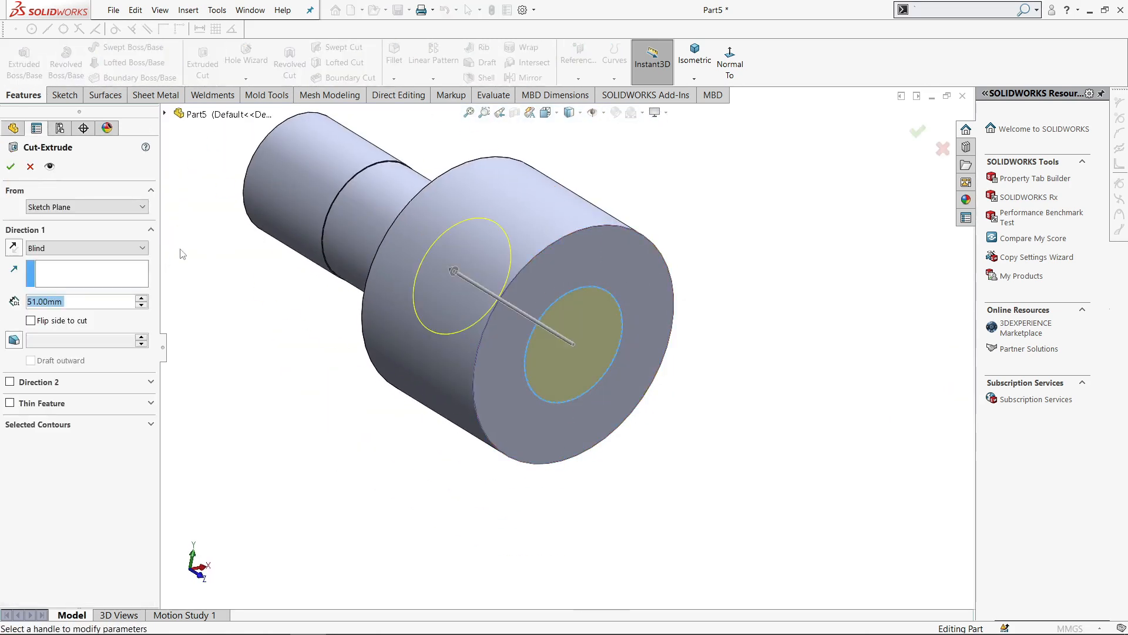
left_click(82, 247)
left_click(54, 281)
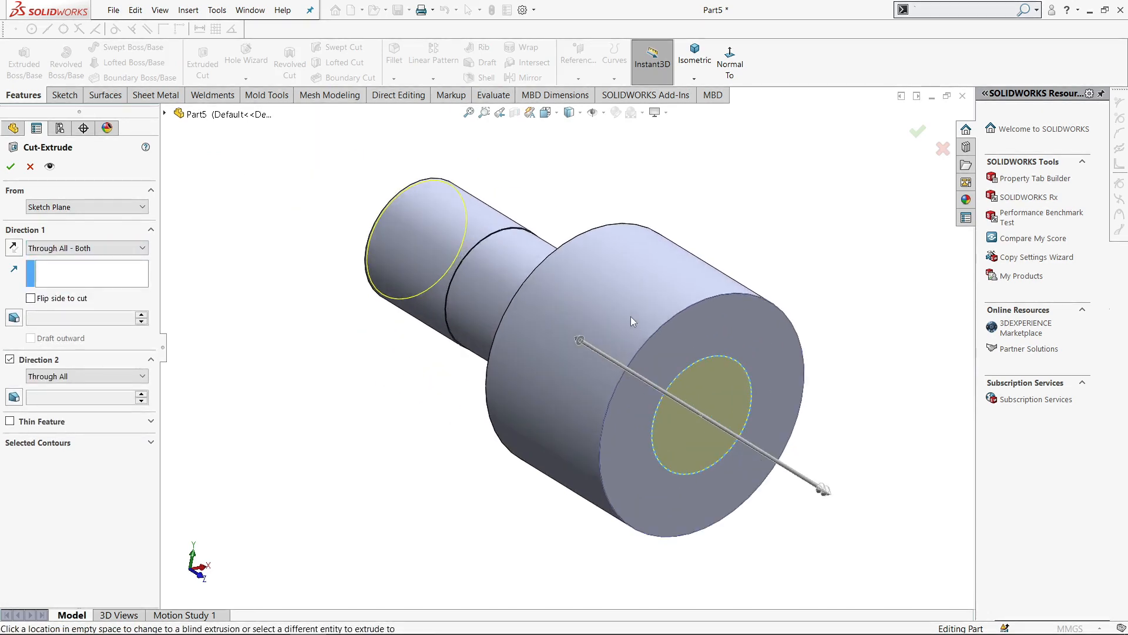
left_click(9, 168)
- Start a sketch on the Right Plane and draw a rectangle about 8.3 by 18.3 mm down from the 75 mm section's upper edge
mouse_move(647, 212)
middle_mouse_down()
mouse_move(796, 239)
mouse_move(1027, 341)
mouse_move(858, 352)
middle_mouse_up()
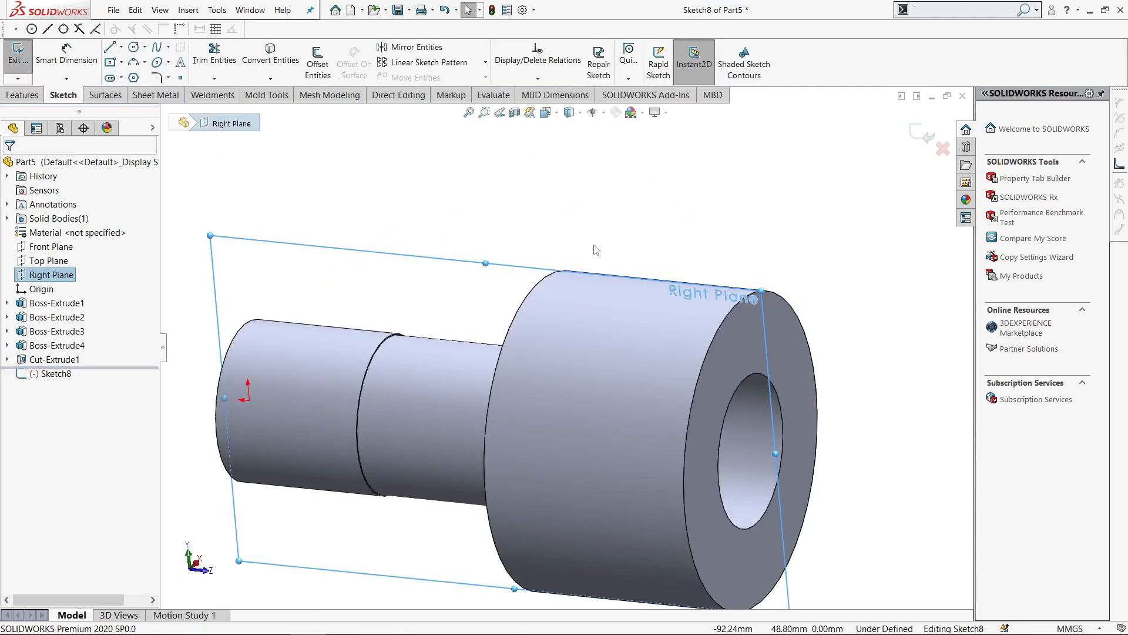
key("ctrl+8")
key("ctrl+8")
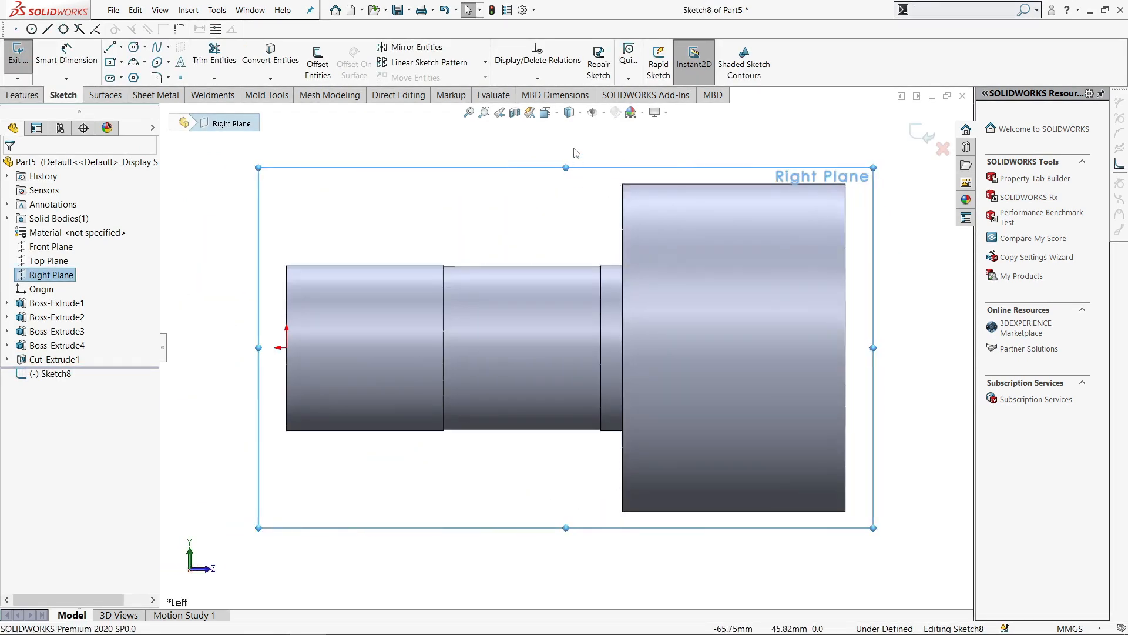
left_click(576, 153)
key("s")
left_click(612, 177)
scroll(658, 206, "down", 4)
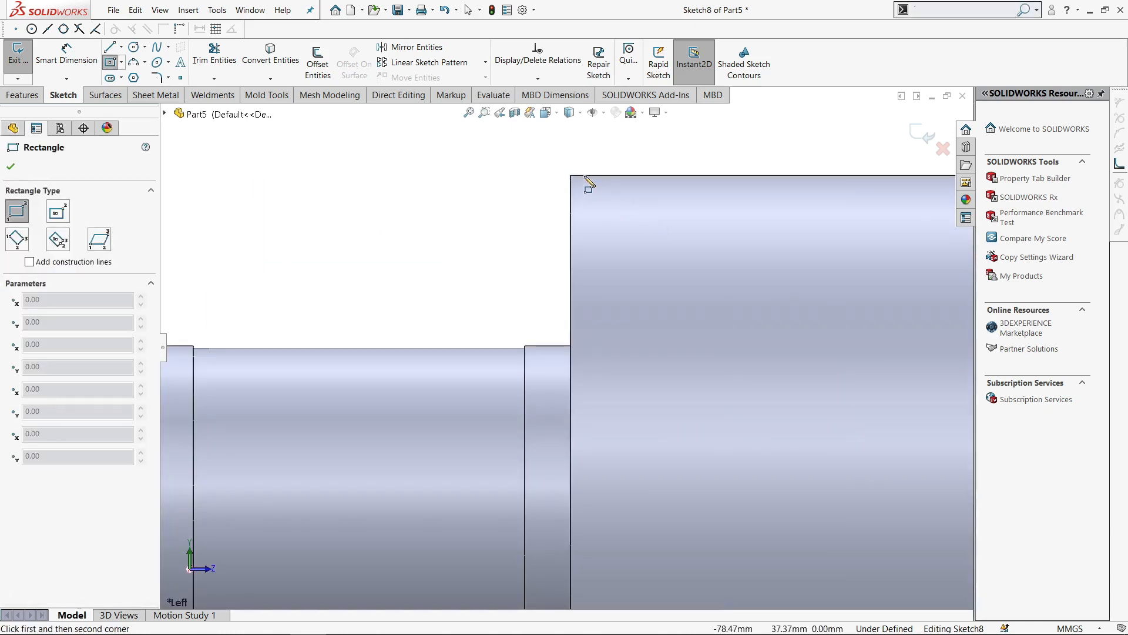
left_click(590, 175)
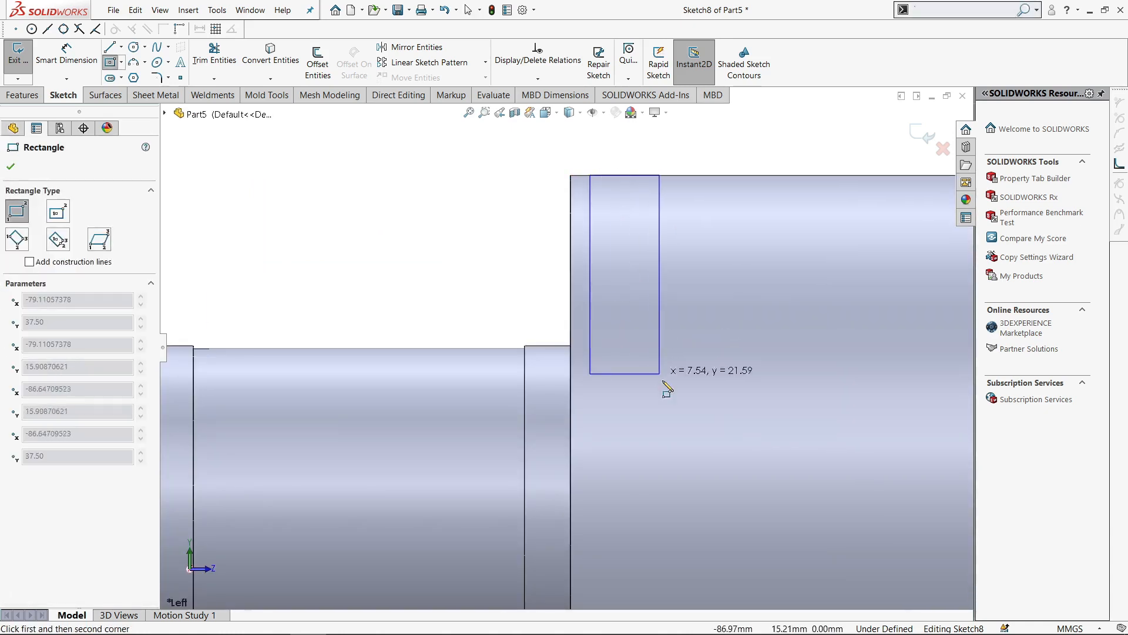
left_click(666, 342)
- Dimension the rectangle's upper side and set its width to 5 mm
key("s")
left_click(787, 352)
left_click(618, 176)
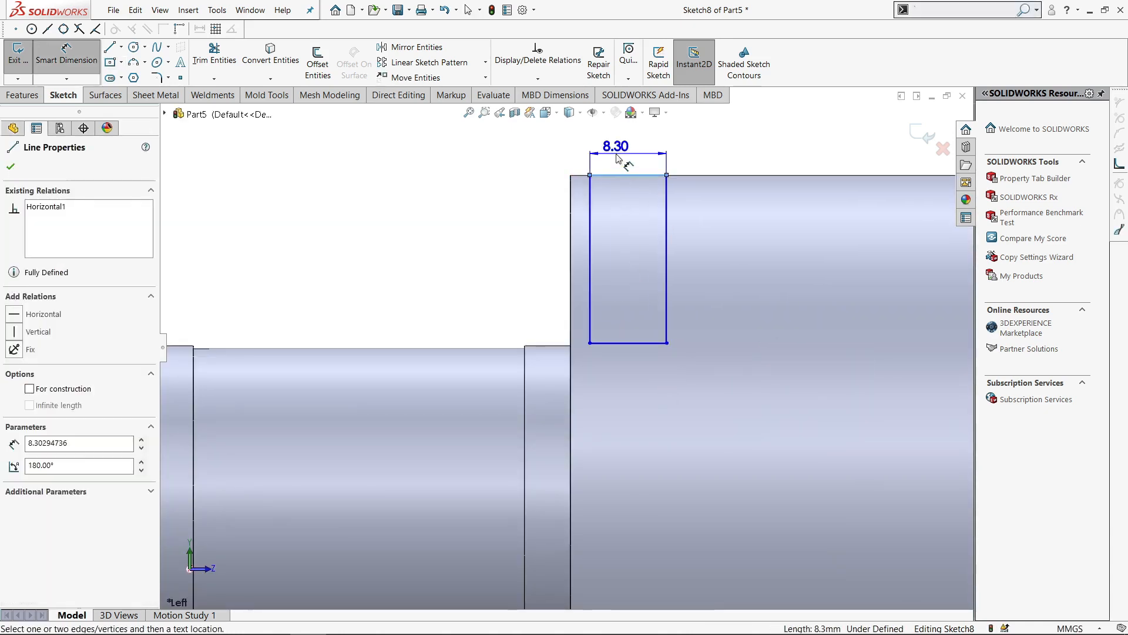
left_click(617, 154)
type("5")
key("Return")
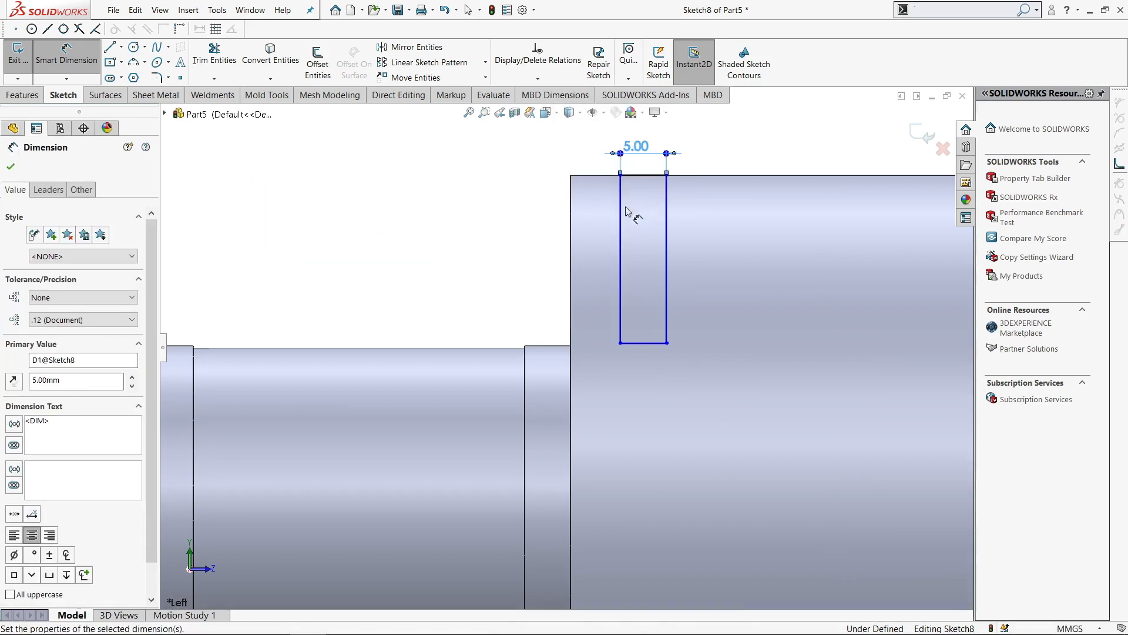
- Set the distance between the 75 mm section's shoulder edge and the rectangle's nearest side to 2 mm
scroll(629, 221, "down", 3)
left_click(494, 265)
left_click(601, 310)
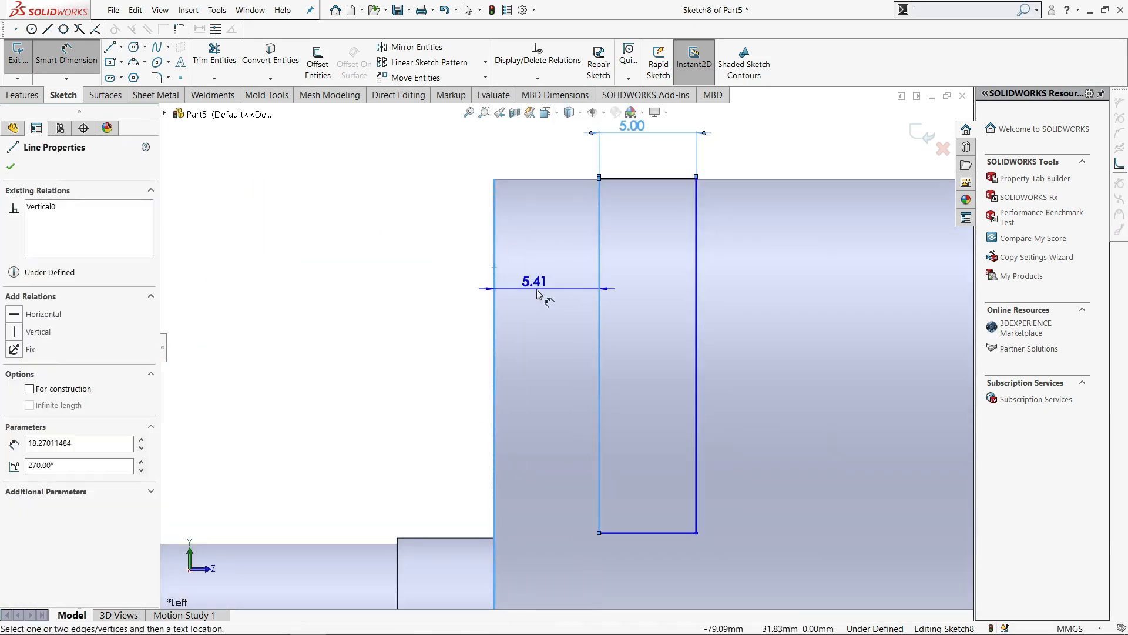
left_click(546, 288)
key("Return")
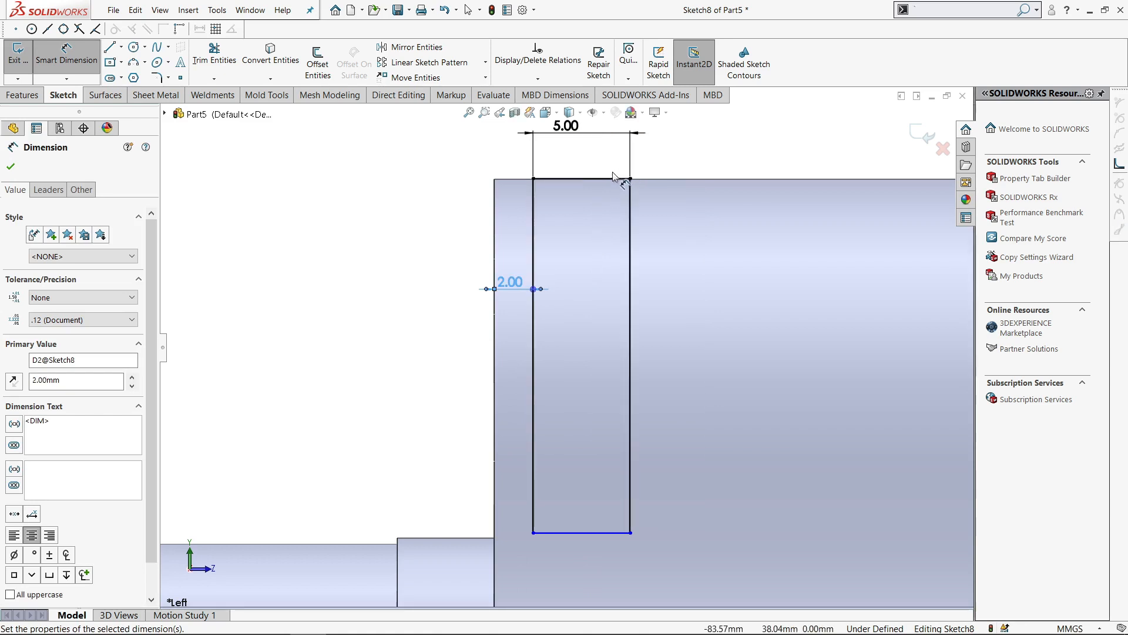
- Dimension the rectangle between its two horizontal sides and set its height to 18.50 mm
left_click(611, 178)
left_click(549, 532)
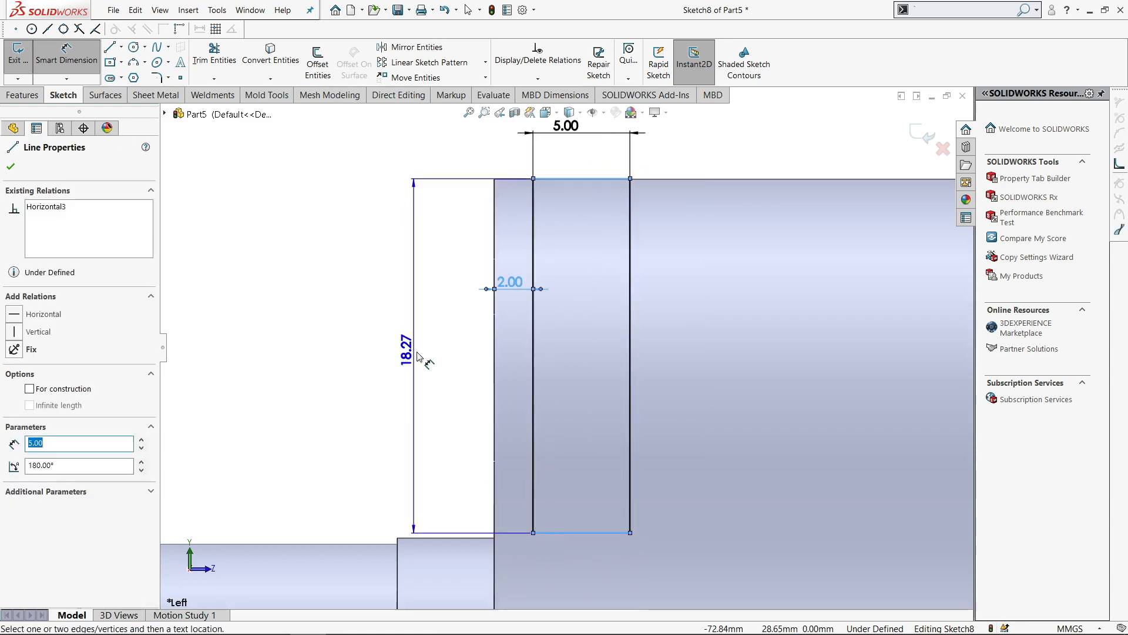
left_click(422, 353)
type("18.50")
key("Return")
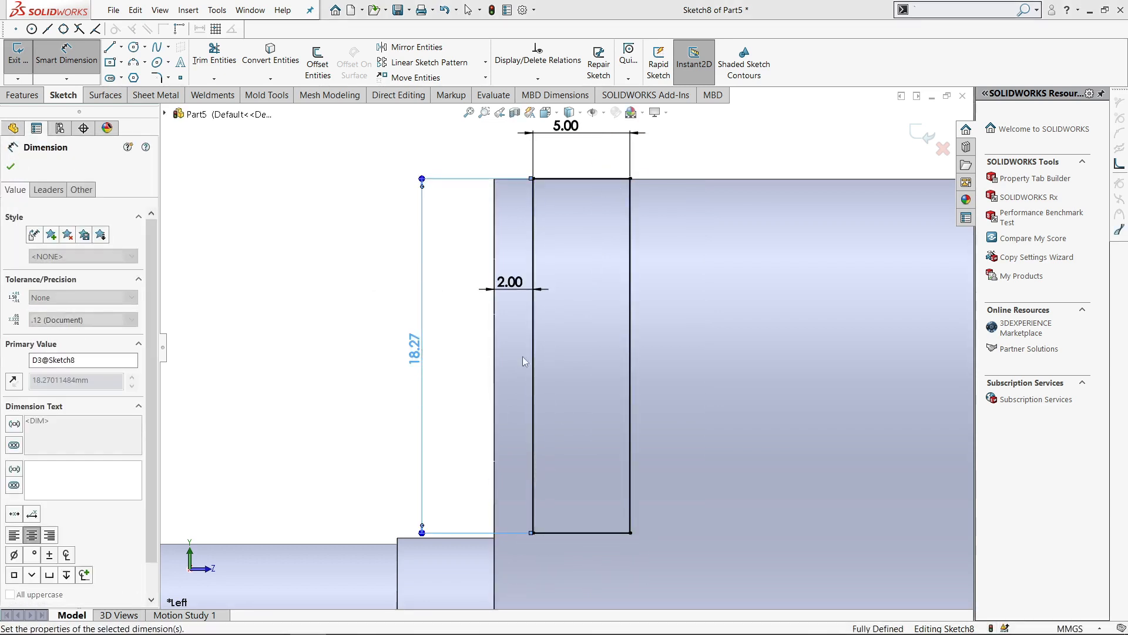
key("Escape")
- Start a linear sketch pattern of the rectangle's four sides along the X-axis, reversed toward the shaft's bored end
scroll(691, 335, "up", 1)
left_click(436, 62)
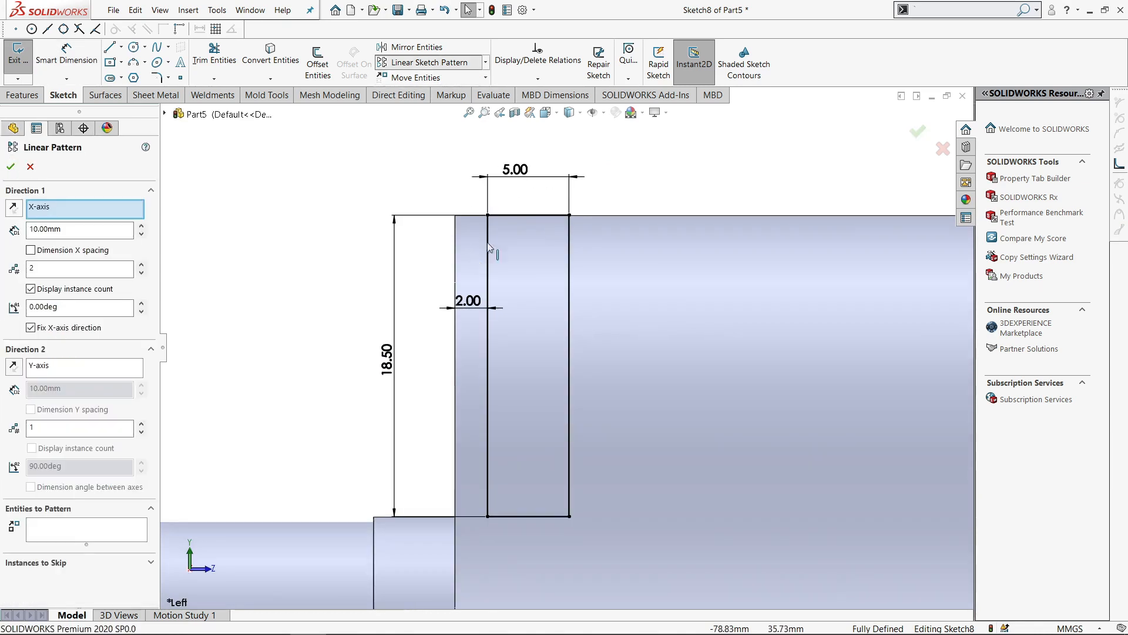
left_click(532, 215)
left_click(569, 295)
left_click(487, 348)
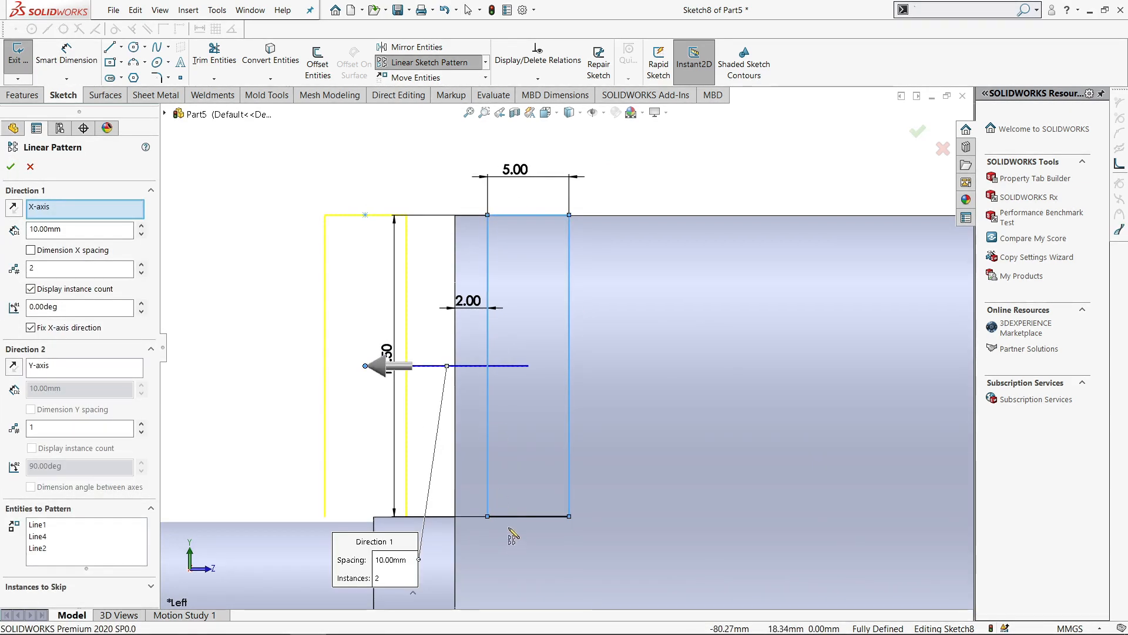
left_click(529, 516)
left_click(18, 212)
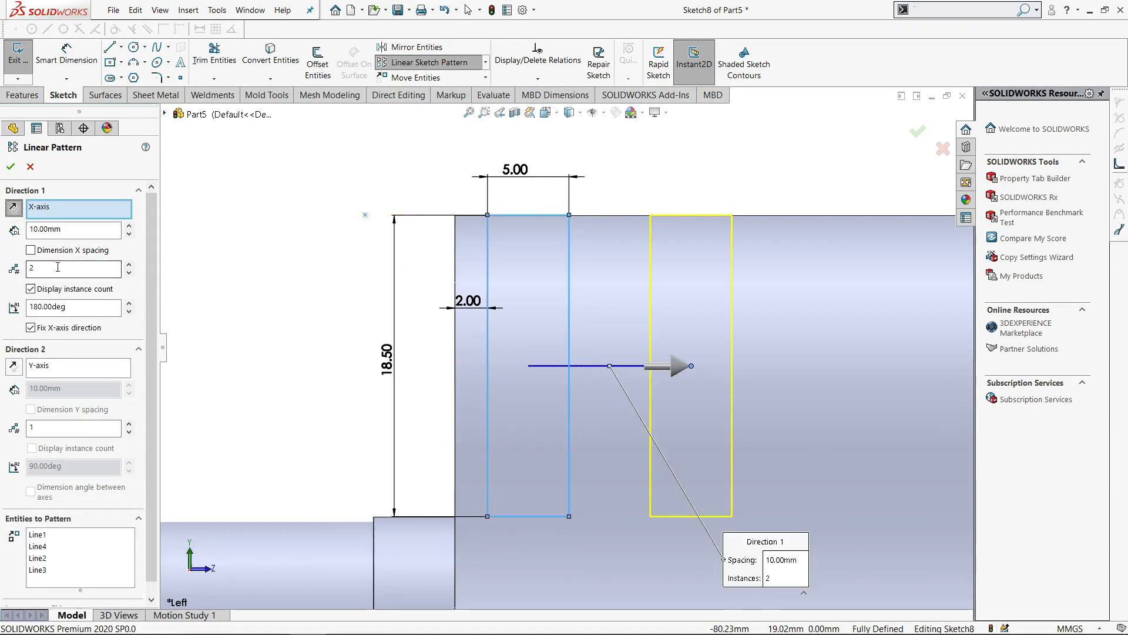
- Set the rectangle pattern to 6 instances spaced 7 mm apart and apply it
scroll(455, 324, "down", 4)
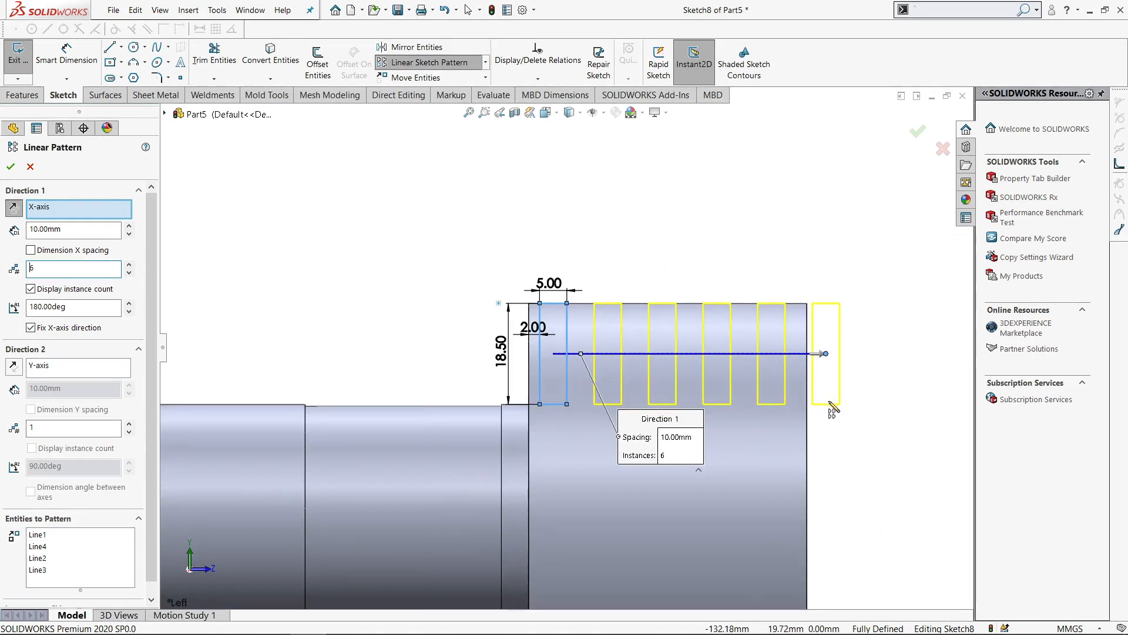
key("Return")
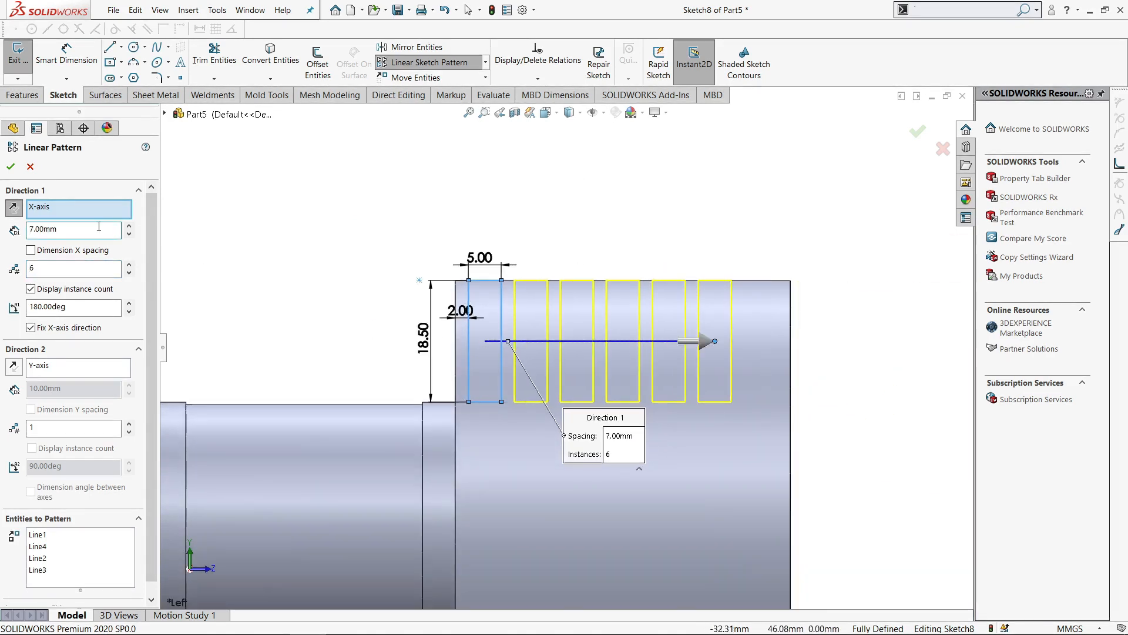
scroll(148, 332, "down", 1)
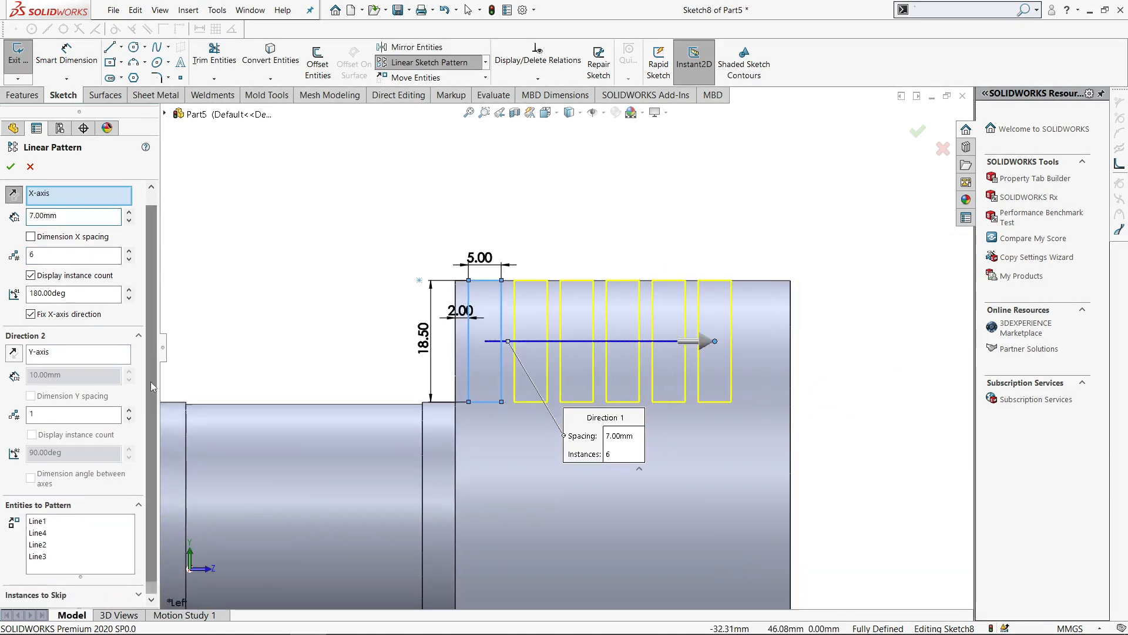
left_click(11, 166)
- Fix the gap between the first and second patterned rectangles with a 2 mm dimension
scroll(627, 367, "up", 2)
left_click(62, 69)
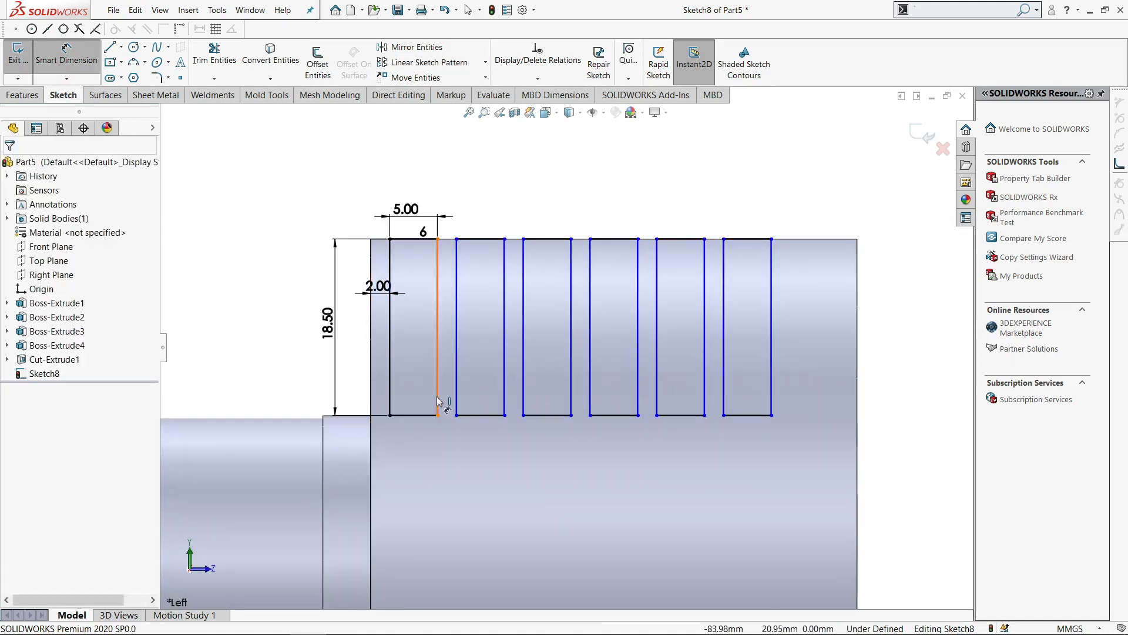
left_click(442, 399)
left_click(456, 399)
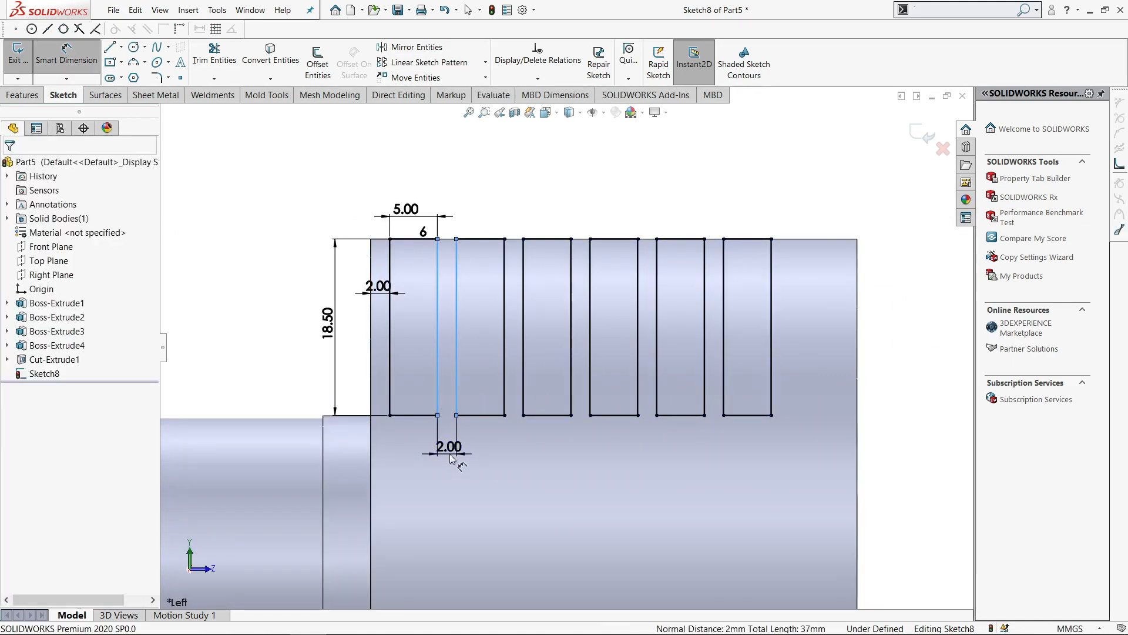
left_click(449, 452)
key("Return")
left_click(92, 51)
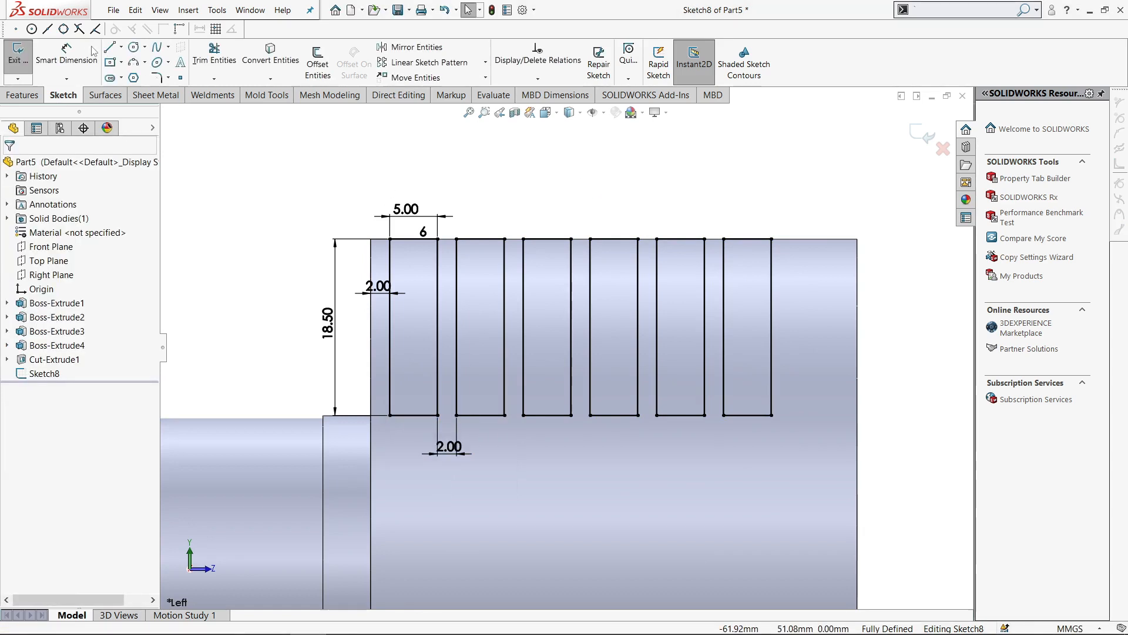
left_click(111, 64)
scroll(865, 320, "down", 4)
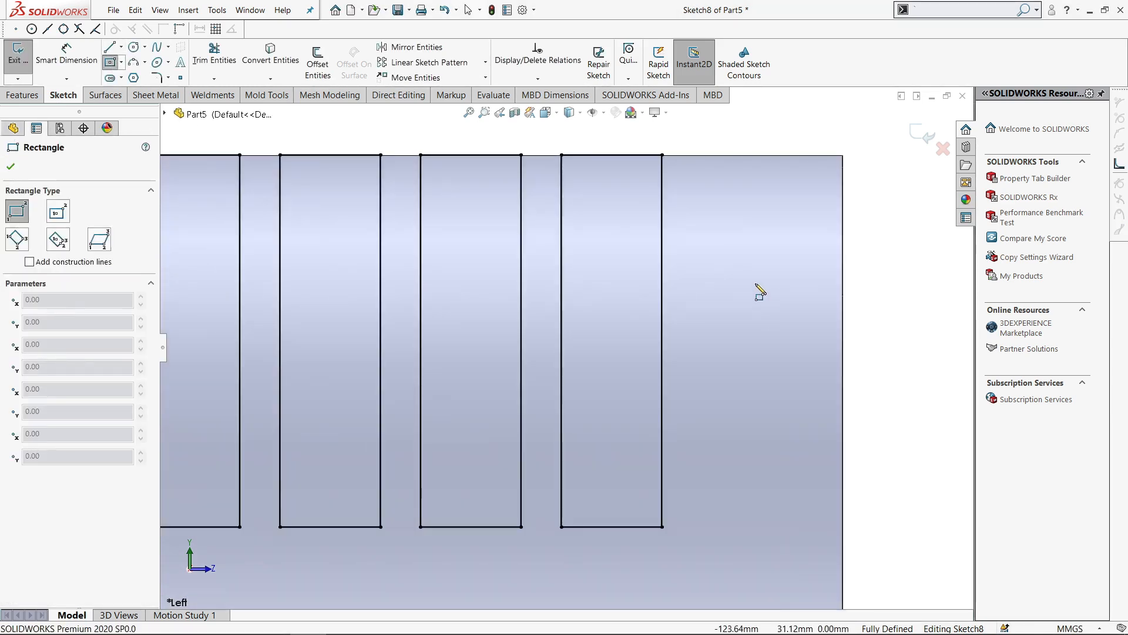
left_click(756, 283)
key("Escape")
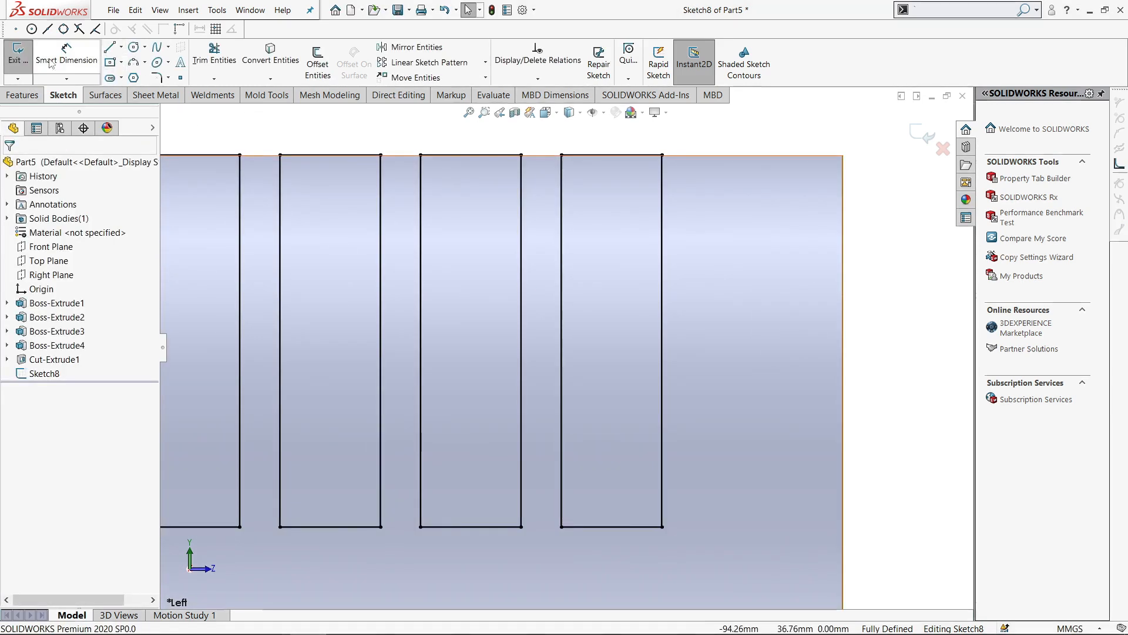
left_click(121, 64)
left_click(123, 93)
key("Escape")
- Draw a center rectangle about 2.75 mm wide between the last patterned rectangle and the bored end of the shaft
key("s")
left_click(820, 363)
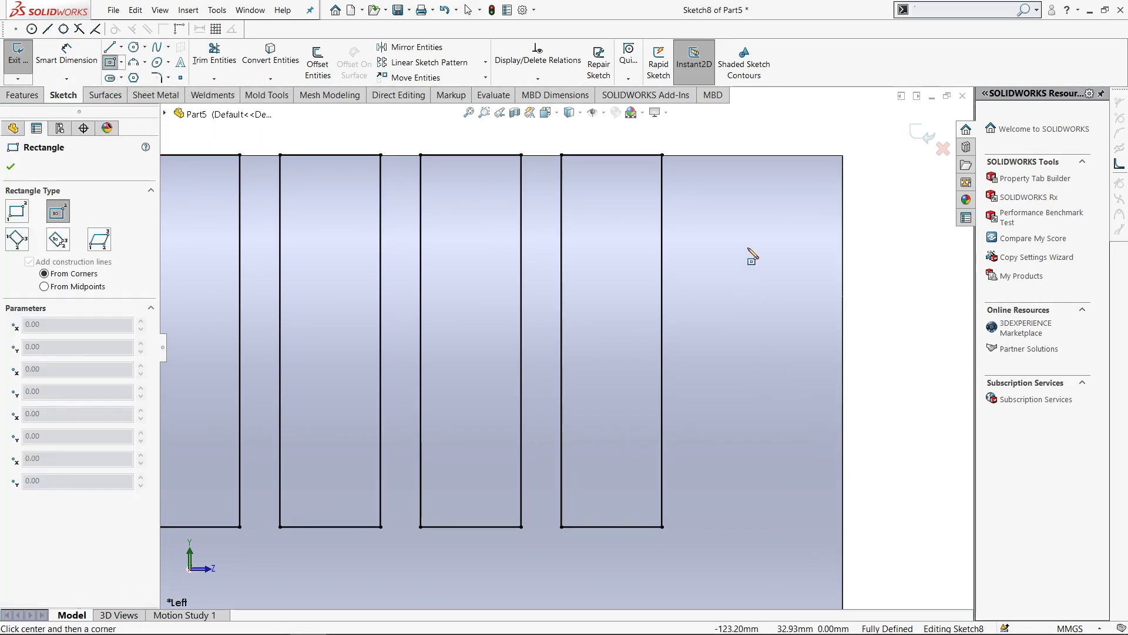
left_click(746, 246)
left_click(774, 314)
- Dimension the center rectangle's upper side and set its width to 5 mm
key("s")
left_click(956, 362)
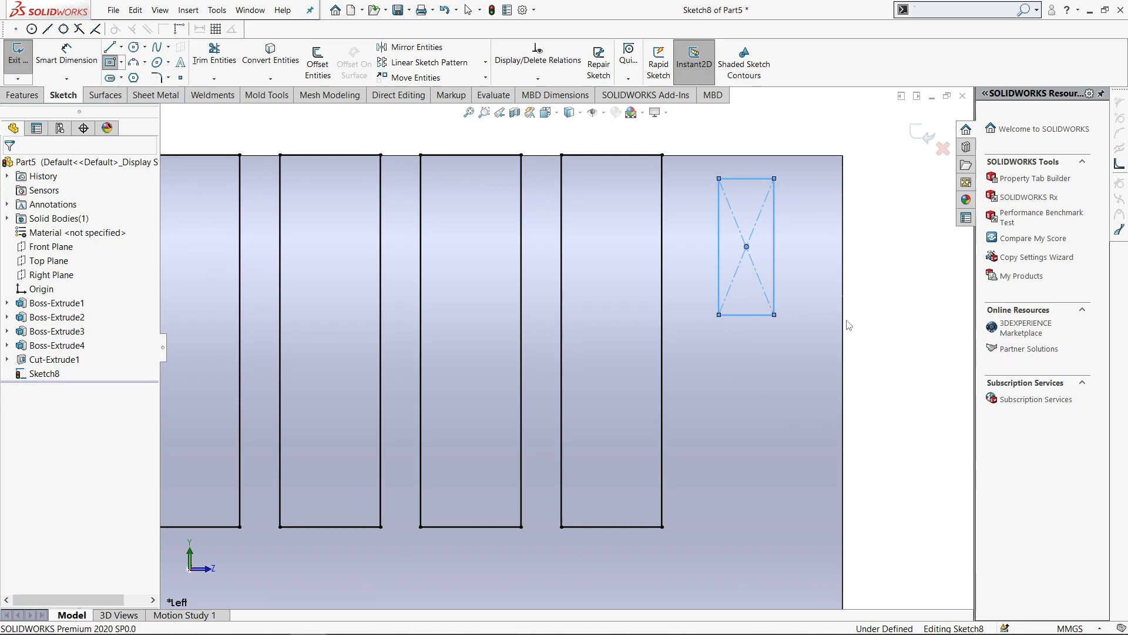
left_click(746, 178)
left_click(748, 147)
type("5")
key("Return")
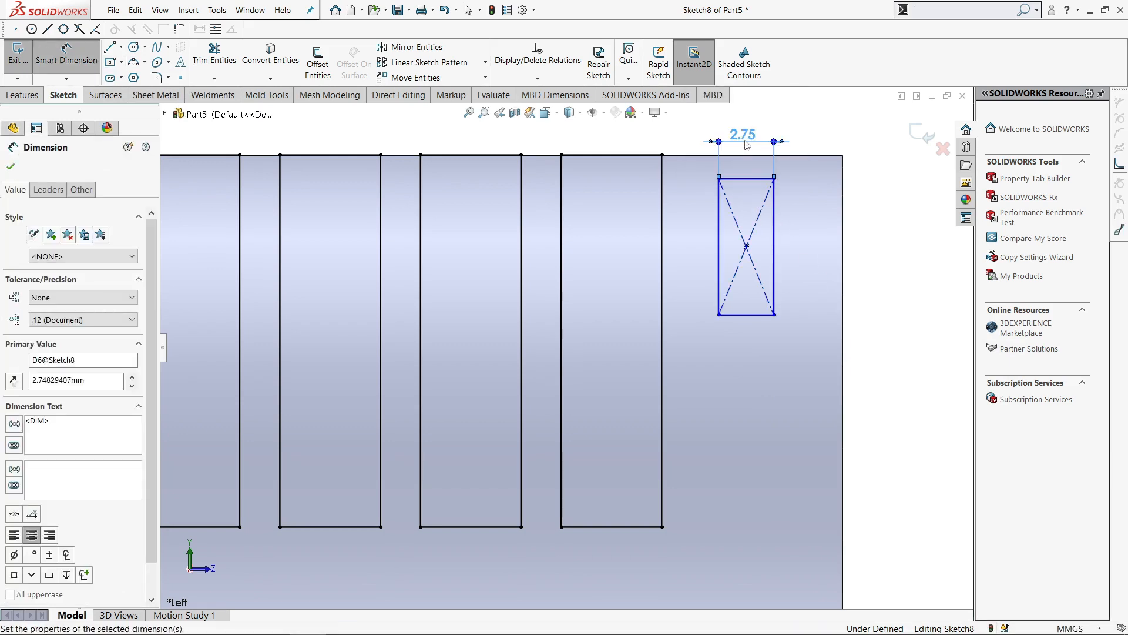
key("Escape")
- Make the center rectangle square by adding an Equal relation between two adjacent sides
left_click(769, 178)
left_click(820, 247, "ctrl")
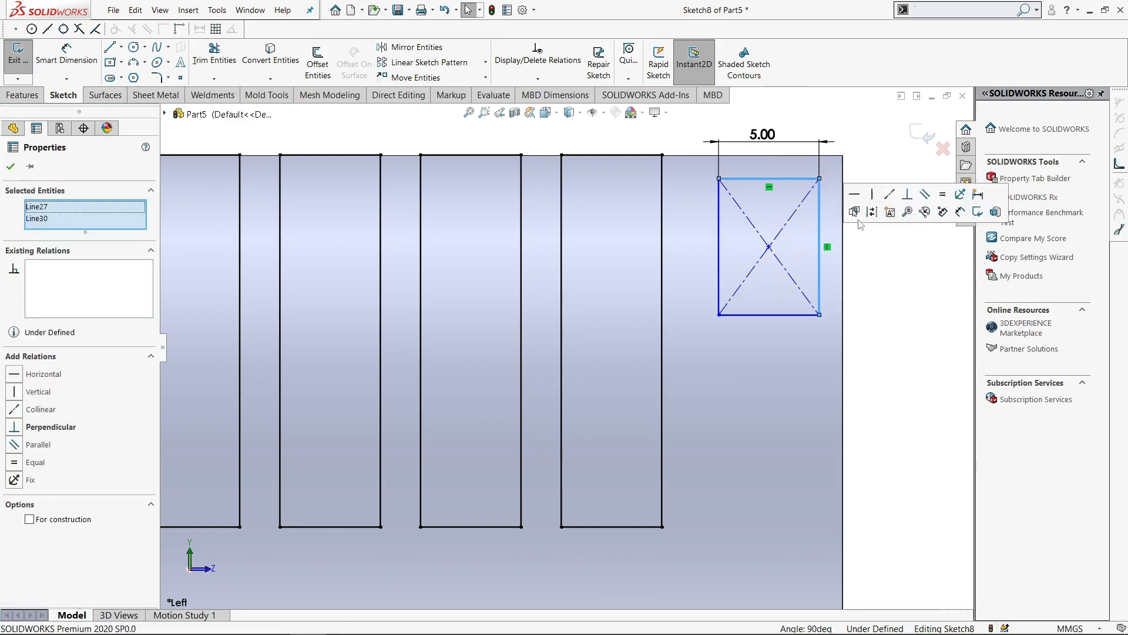
left_click(942, 194)
left_click(861, 310)
- Set the distance between the last patterned rectangle and the square's nearest side to 2 mm
key("s")
left_click(852, 248)
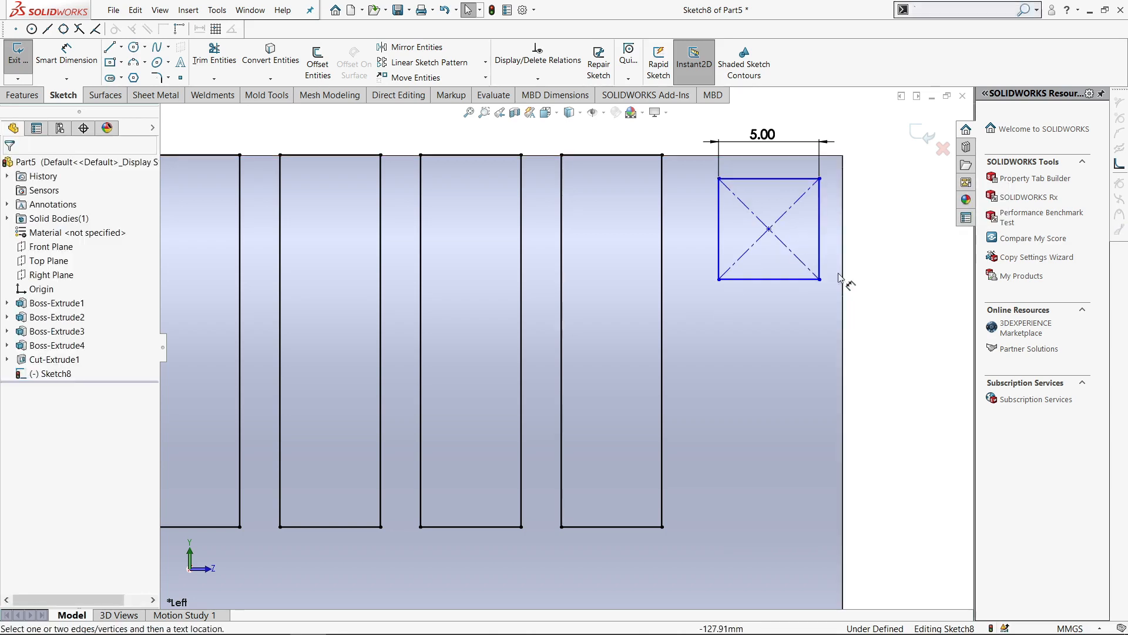
left_click(664, 339)
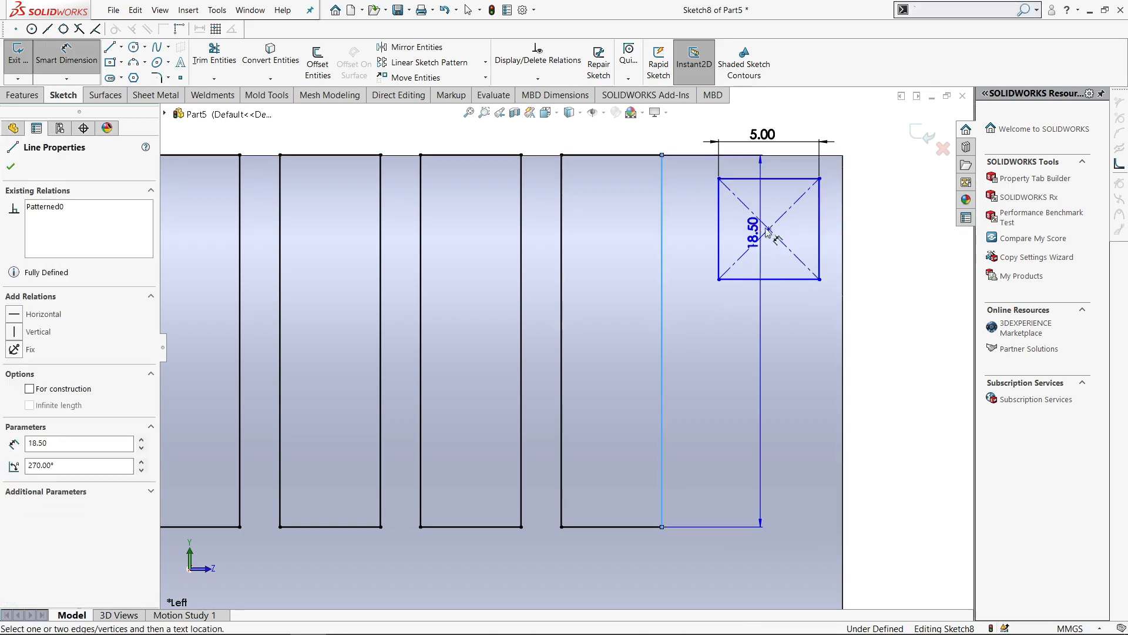
left_click(721, 248)
left_click(695, 362)
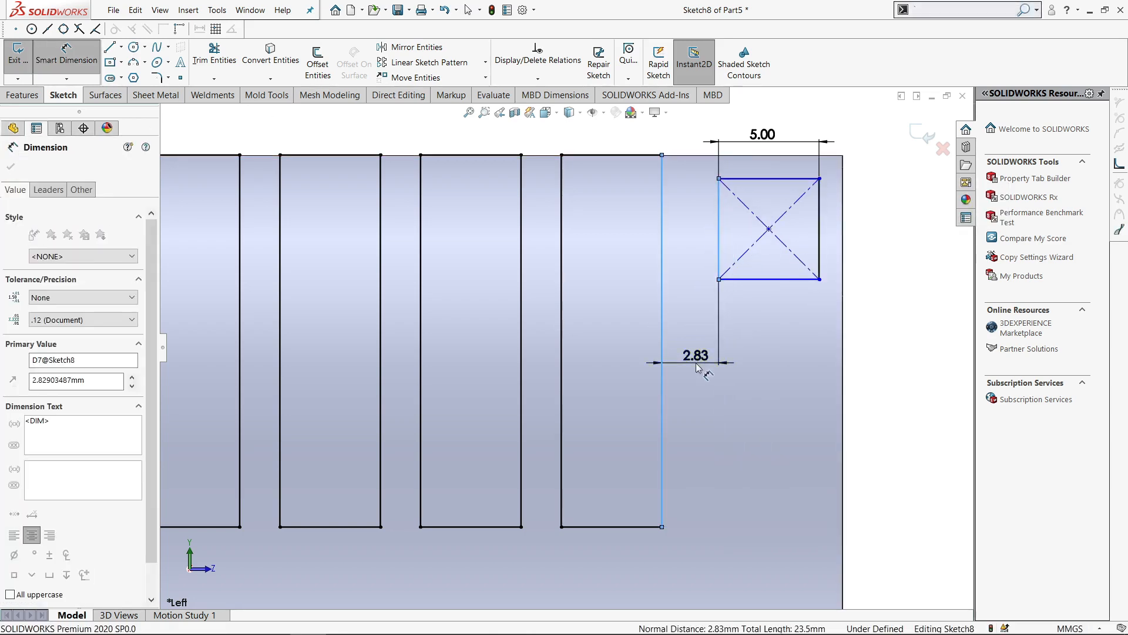
type("2")
key("Return")
key("Escape")
scroll(823, 199, "down", 3)
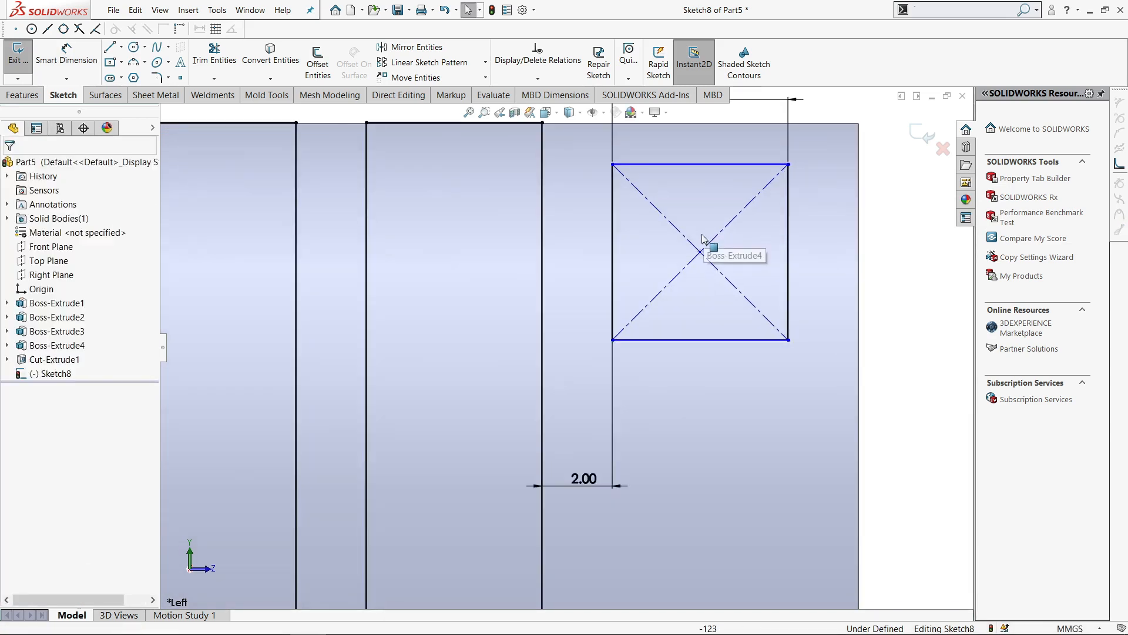
- Align the square's upper side with the upper edge of the 75 mm shaft section
scroll(689, 259, "up", 2)
left_click_drag(684, 253, 684, 223)
key("Escape")
scroll(722, 351, "up", 3)
scroll(723, 354, "up", 4)
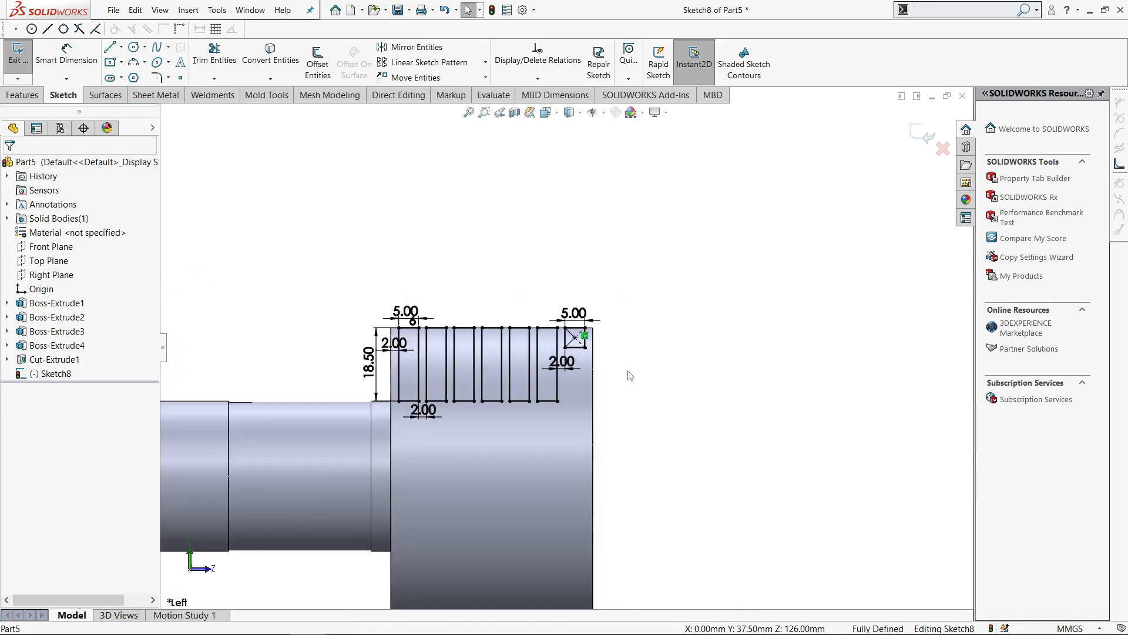
- Draw a horizontal centerline along the shaft axis from the origin to beyond the bored end, and exit the sketch
key("s")
left_click(513, 405)
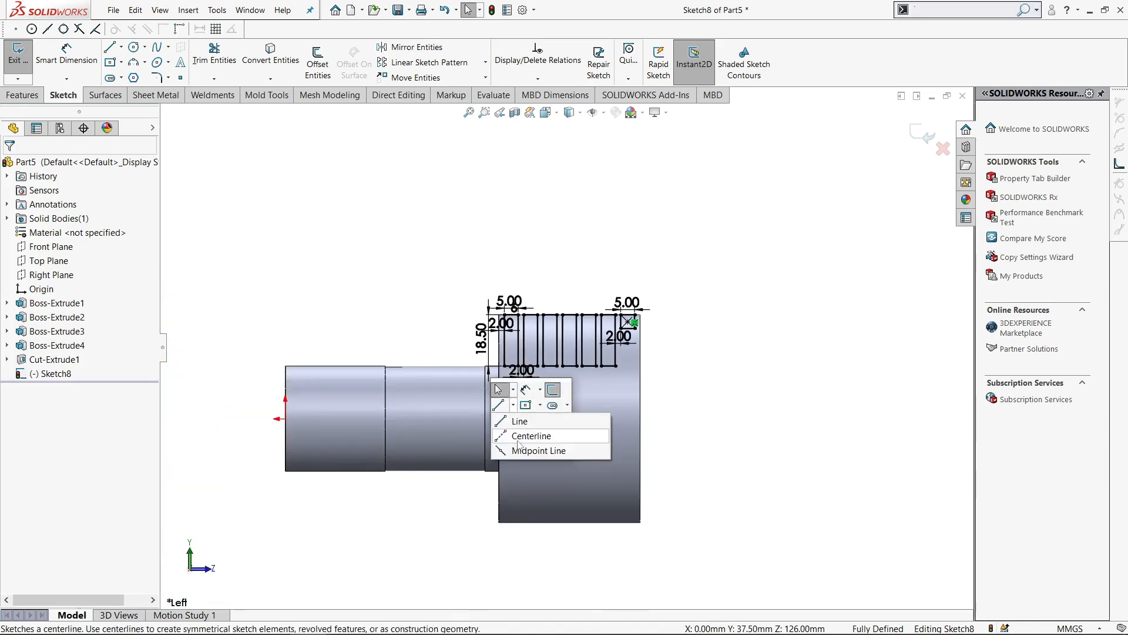
left_click(525, 435)
left_click(285, 418)
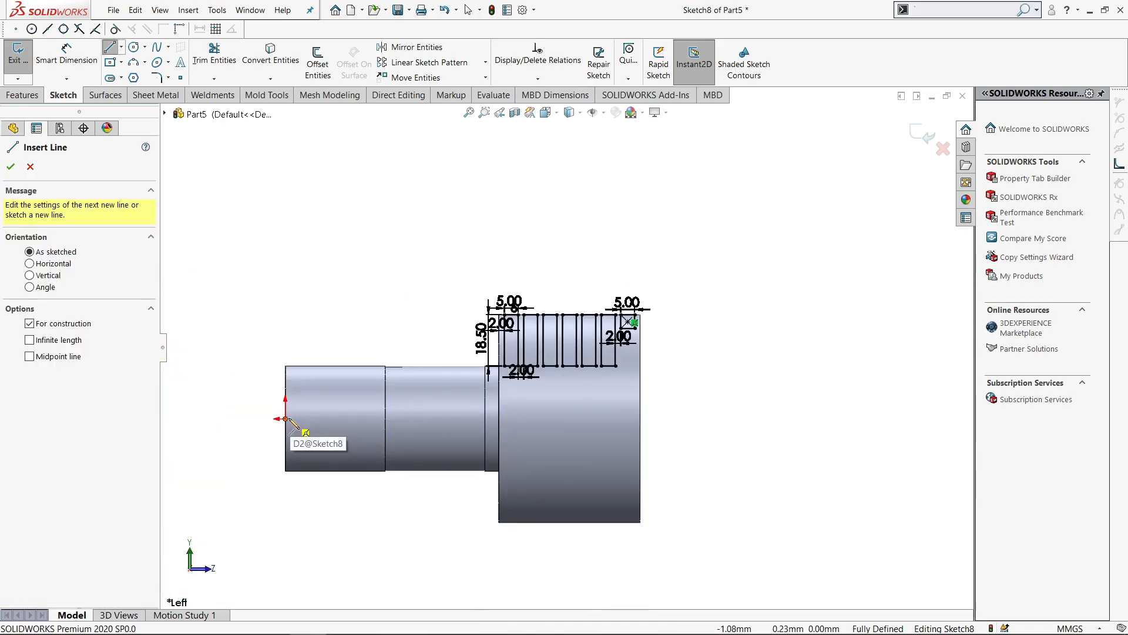
left_click(729, 419)
key("Escape")
scroll(664, 386, "down", 3)
type("s")
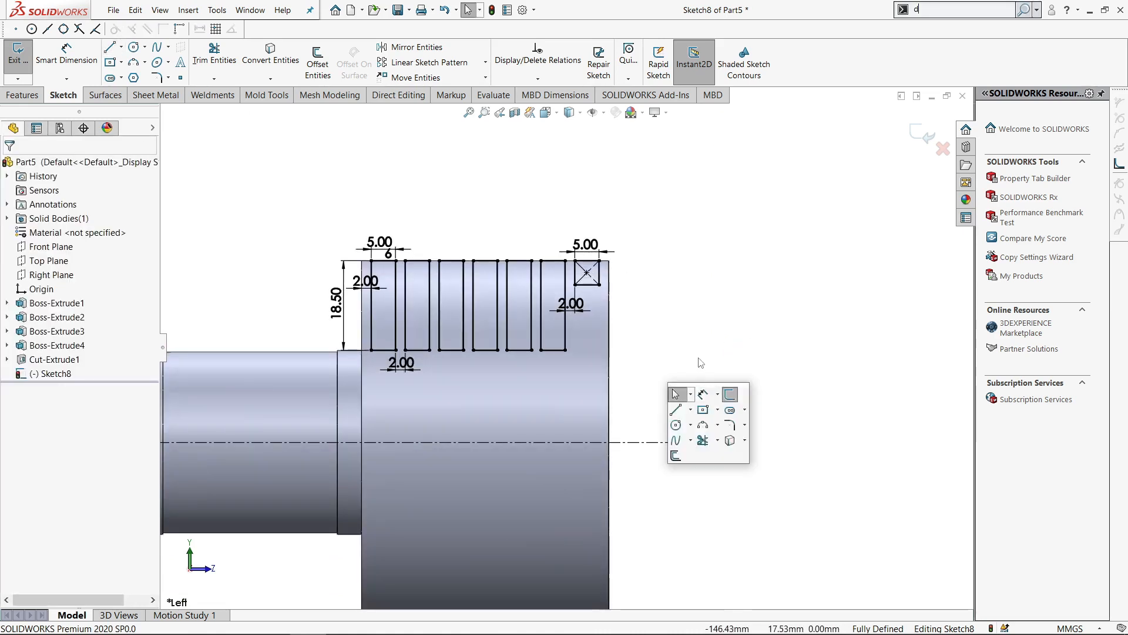
type("d")
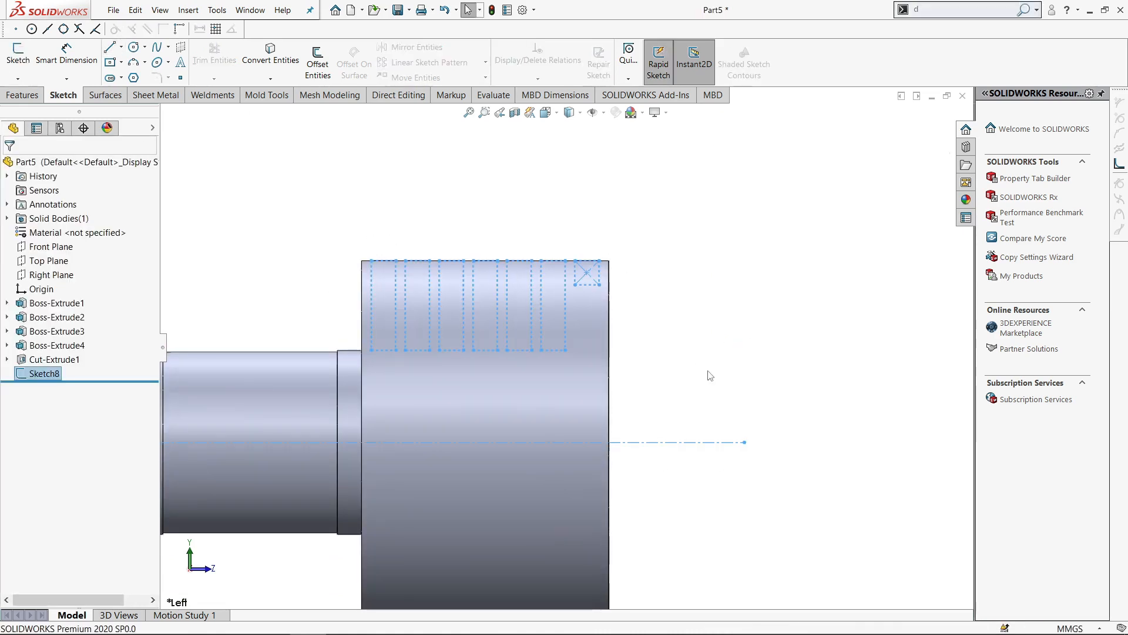
- Cut the grooves with a 360° Revolved Cut of the rectangle profiles around the shaft's centerline
type("s")
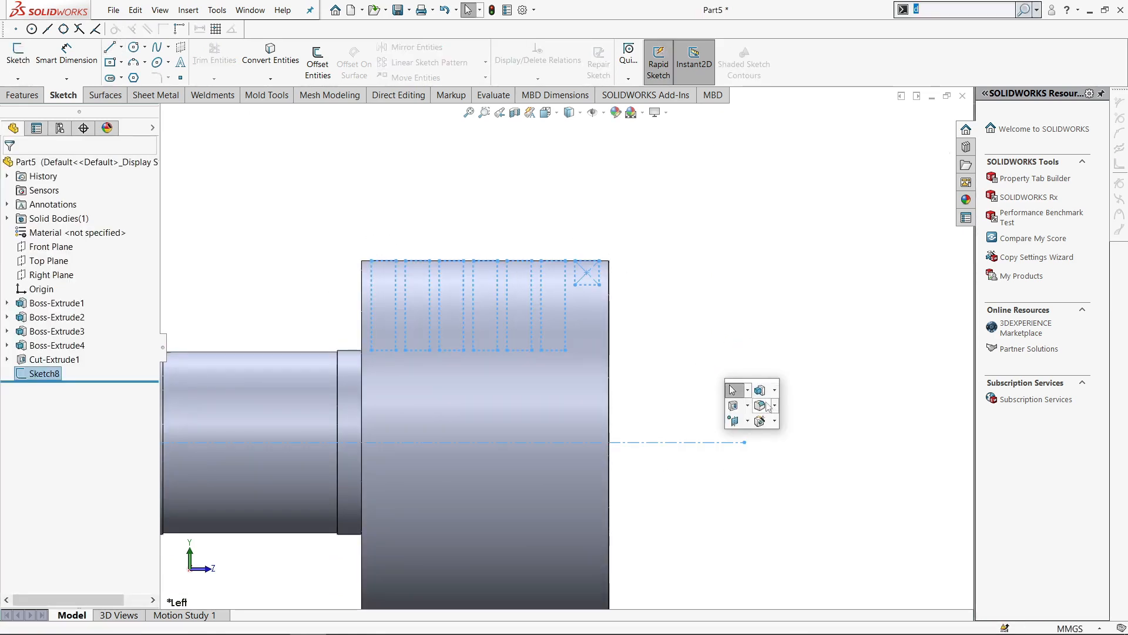
left_click(747, 405)
left_click(770, 436)
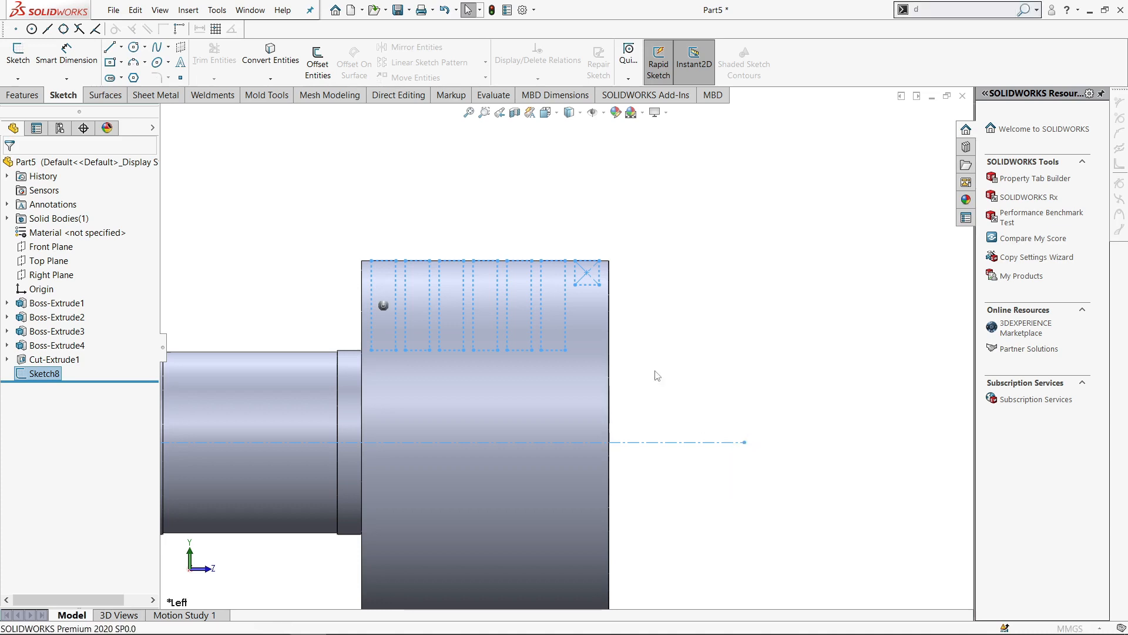
scroll(564, 352, "up", 3)
left_click(539, 392)
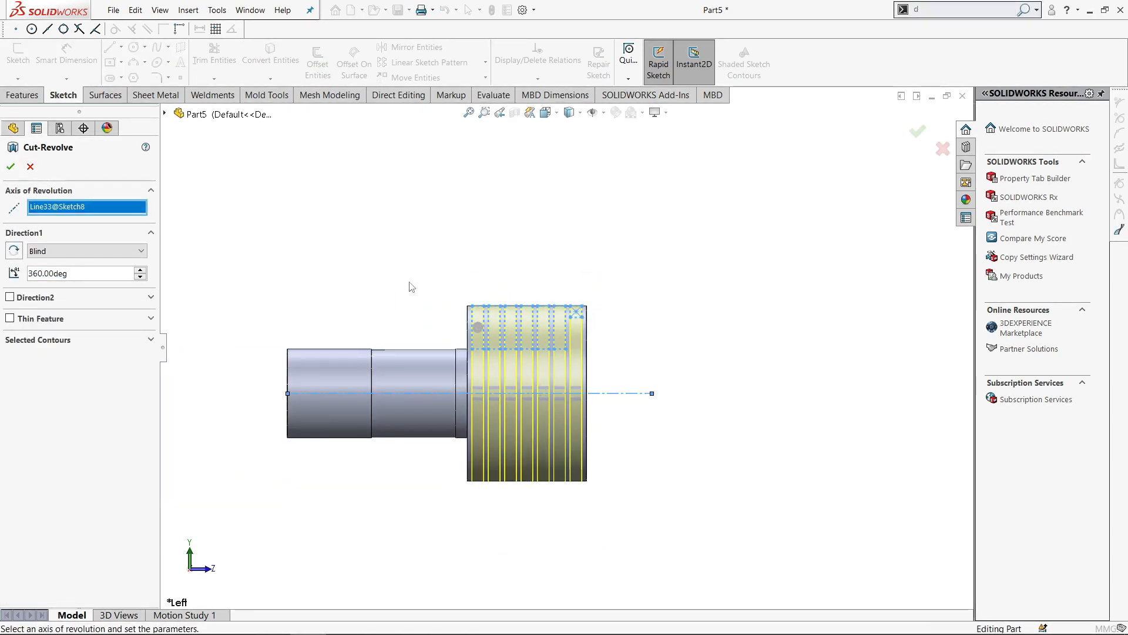
middle_click_drag(411, 287, 403, 293)
left_click(10, 166)
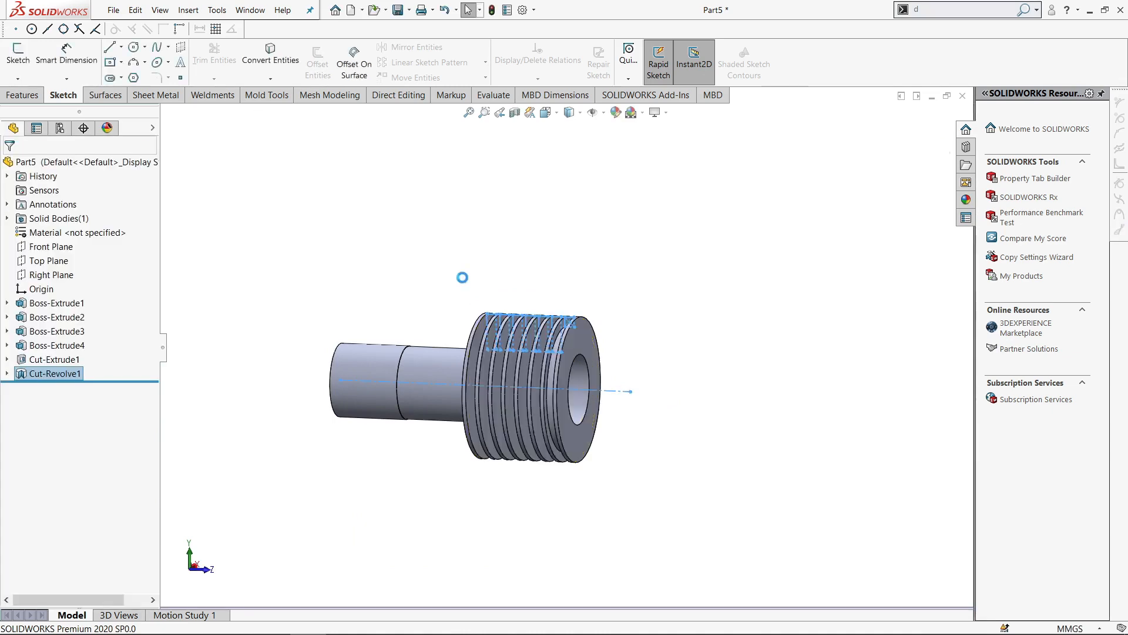
- Start a sketch on the bored end face and draw a circle about 59.6 mm in diameter centred on the origin
scroll(472, 416, "down", 5)
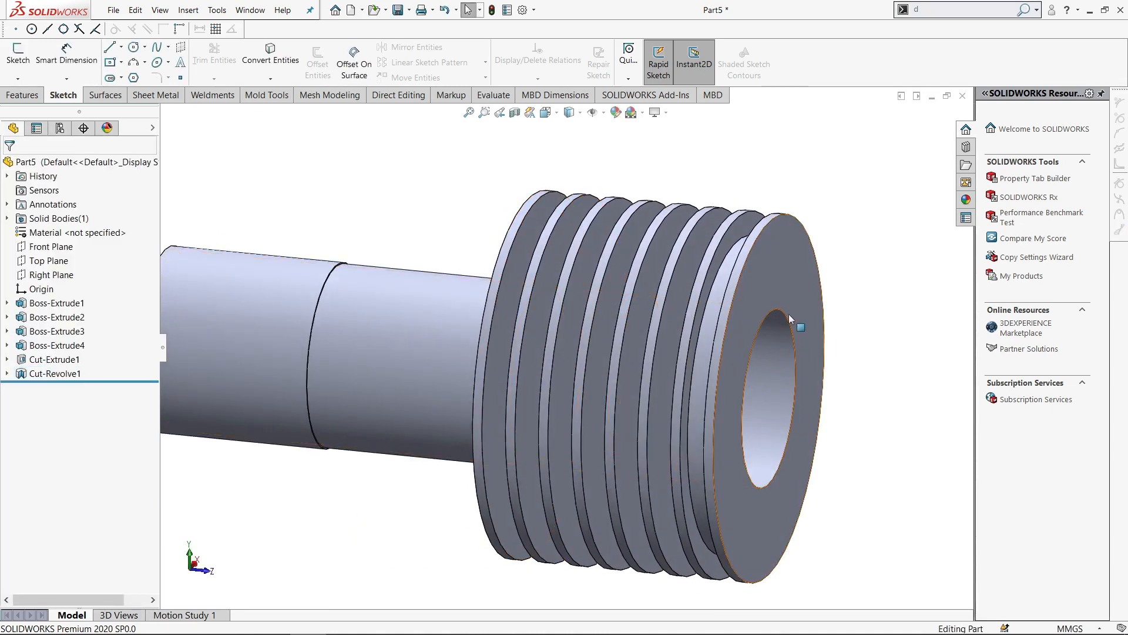
left_click(796, 283)
key("s")
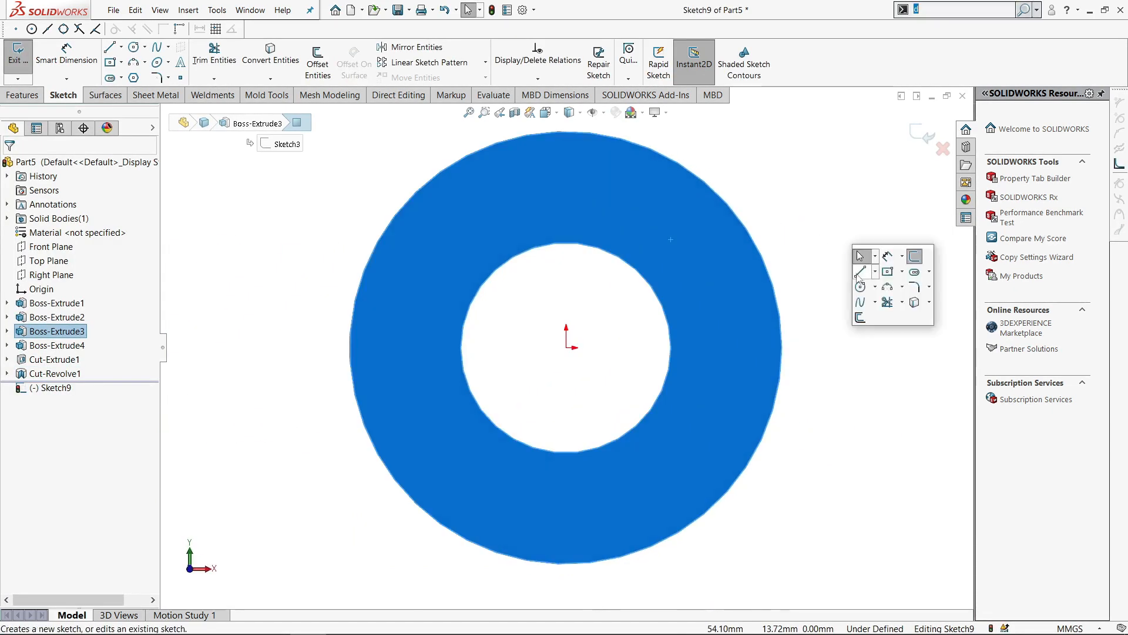
left_click(860, 287)
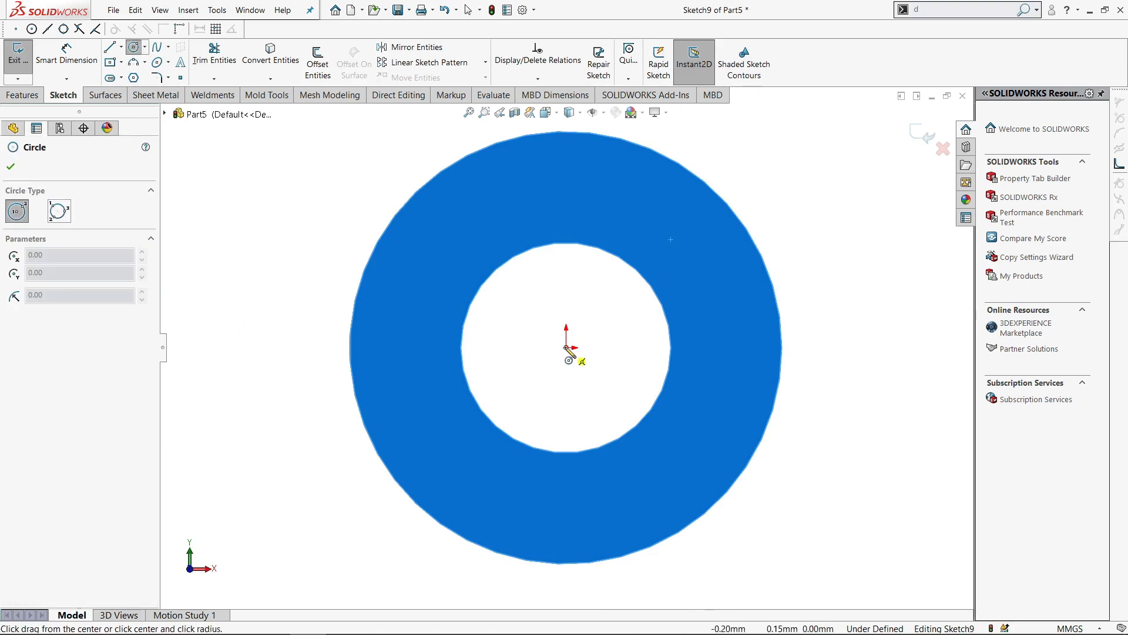
left_click(566, 347)
left_click(714, 259)
key("s")
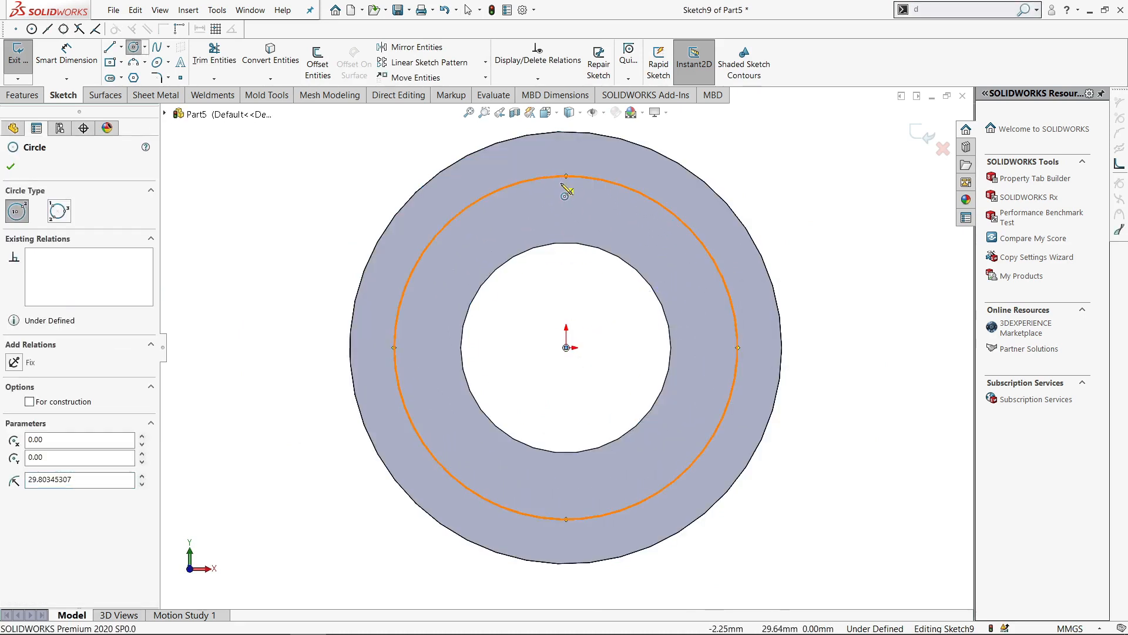
key("Escape")
- Set the circle's diameter to 55 mm and convert it to construction geometry
key("s")
left_click(781, 282)
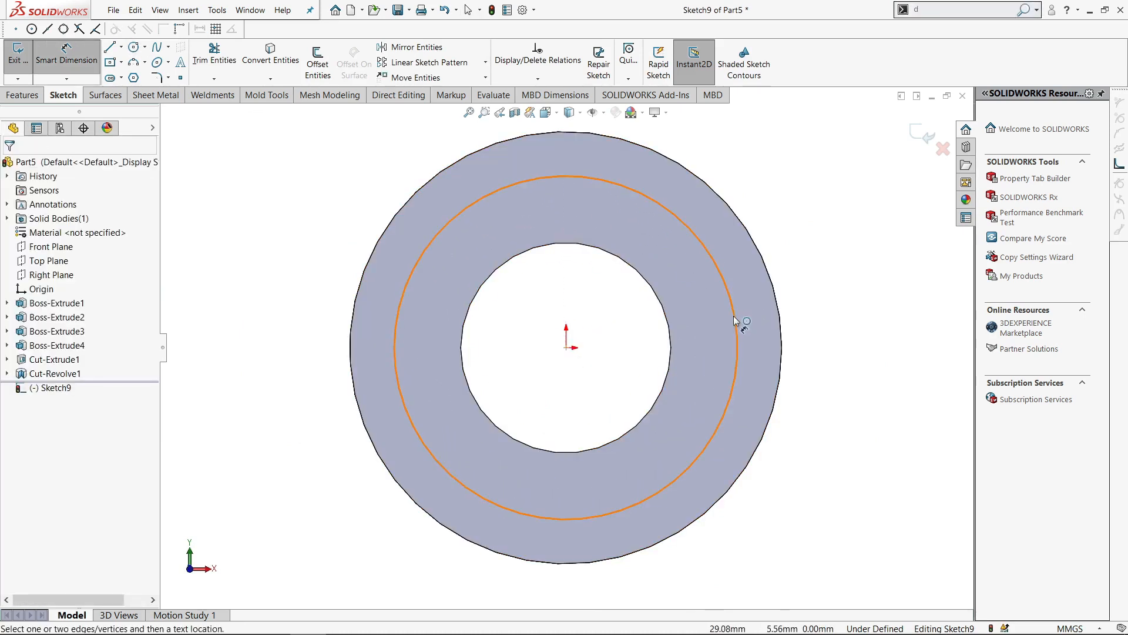
left_click(736, 322)
left_click(825, 338)
type("55")
key("Return")
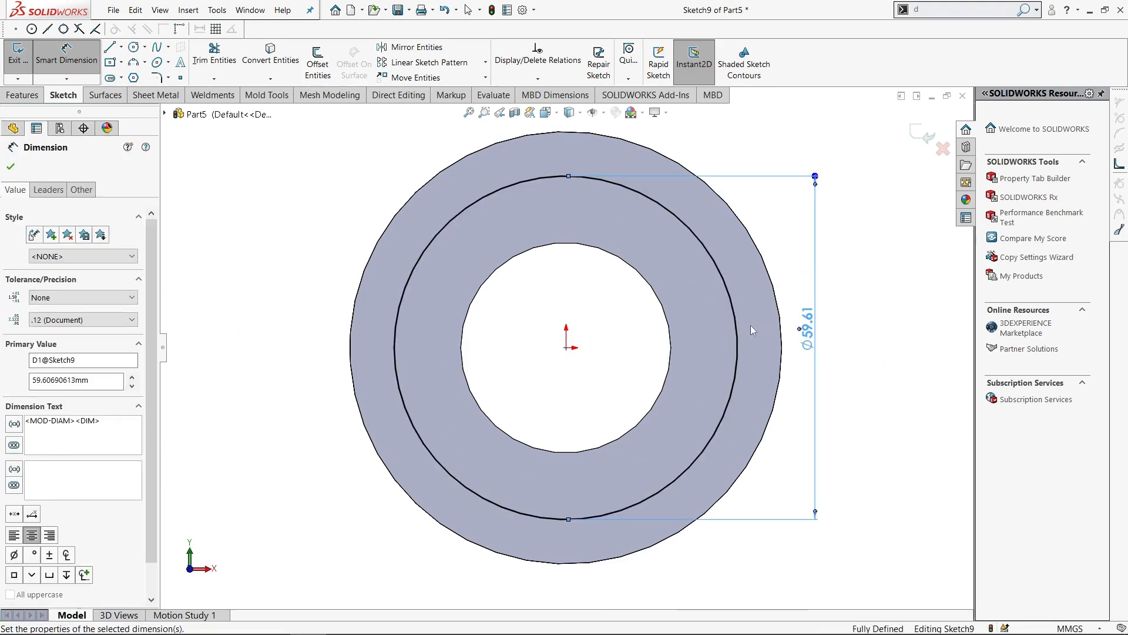
left_click(692, 255)
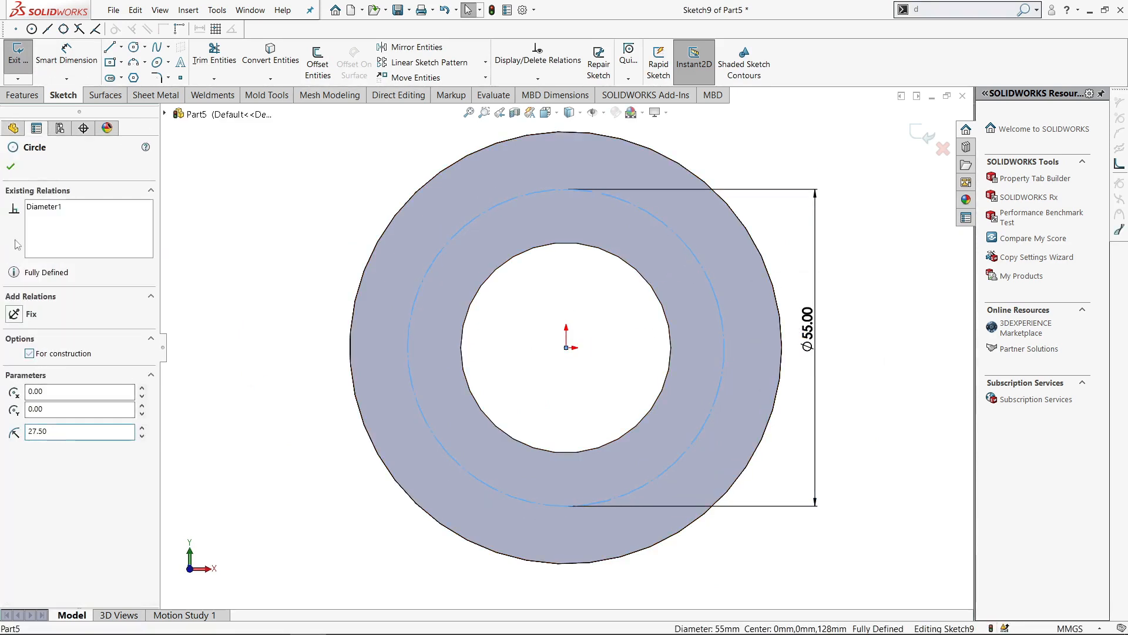
left_click(11, 167)
- Draw a circle about 9.3 mm in diameter centred on the uppermost point of the construction circle
key("s")
left_click(729, 262)
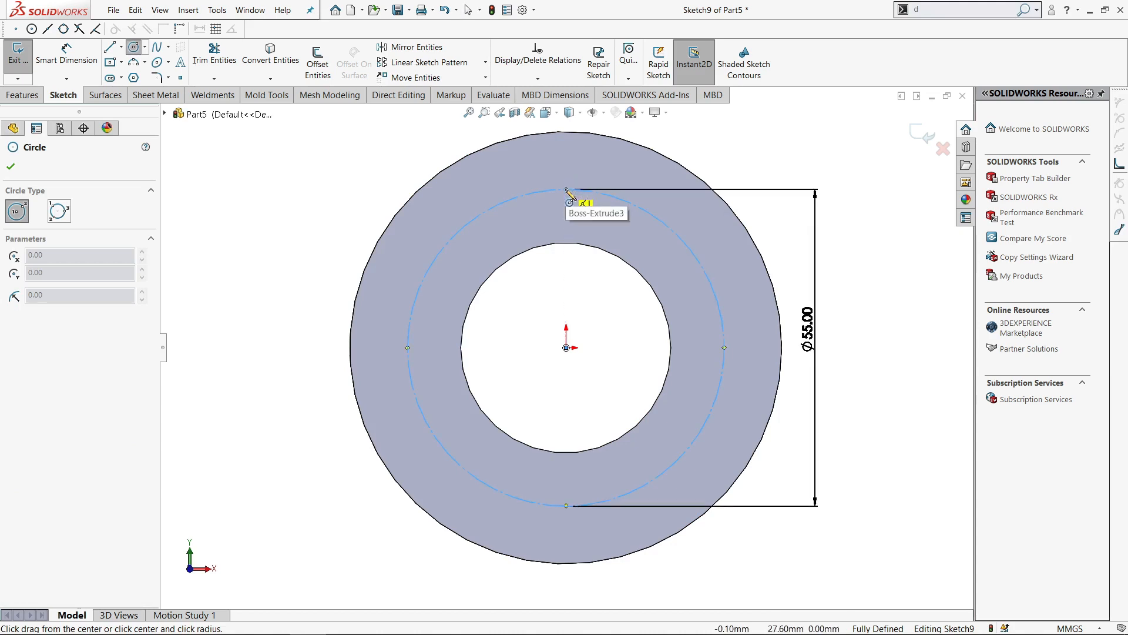
left_click(566, 189)
left_click(583, 172)
key("Escape")
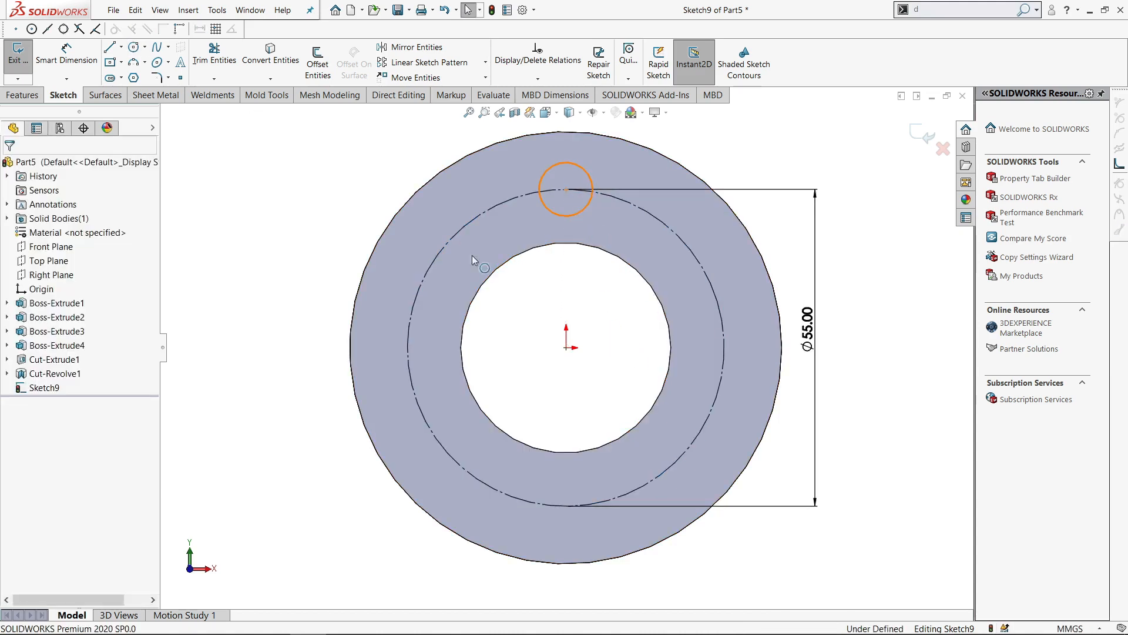
- Create a circular sketch pattern of the small circle around the origin with 4 equally spaced instances over 360°
left_click(584, 171)
left_click(210, 205)
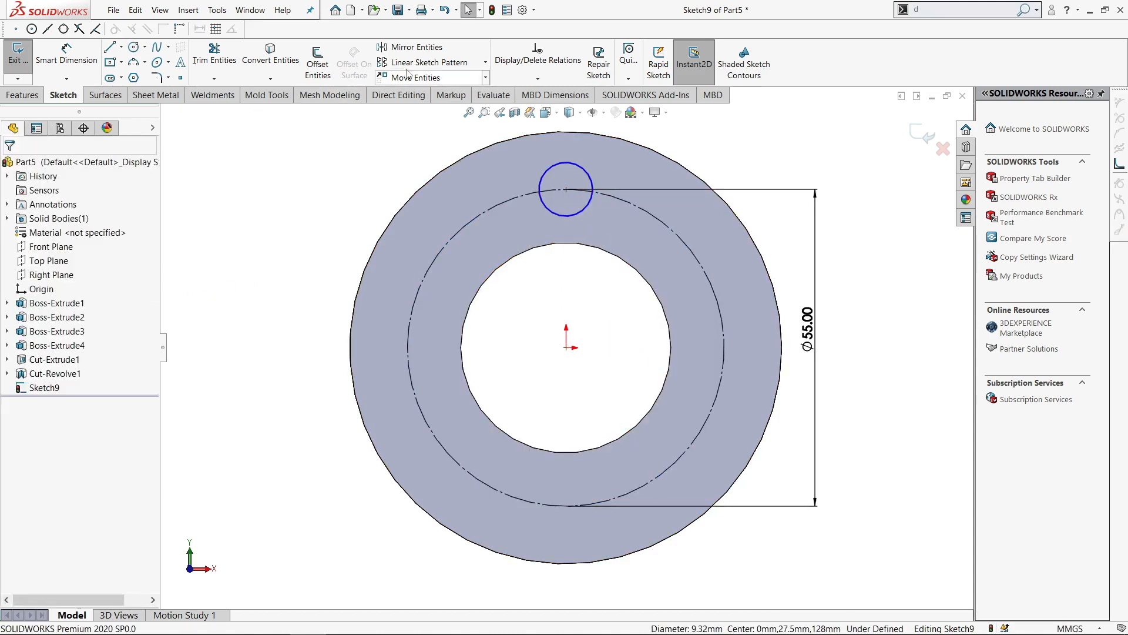
left_click(429, 62)
left_click(485, 63)
left_click(486, 63)
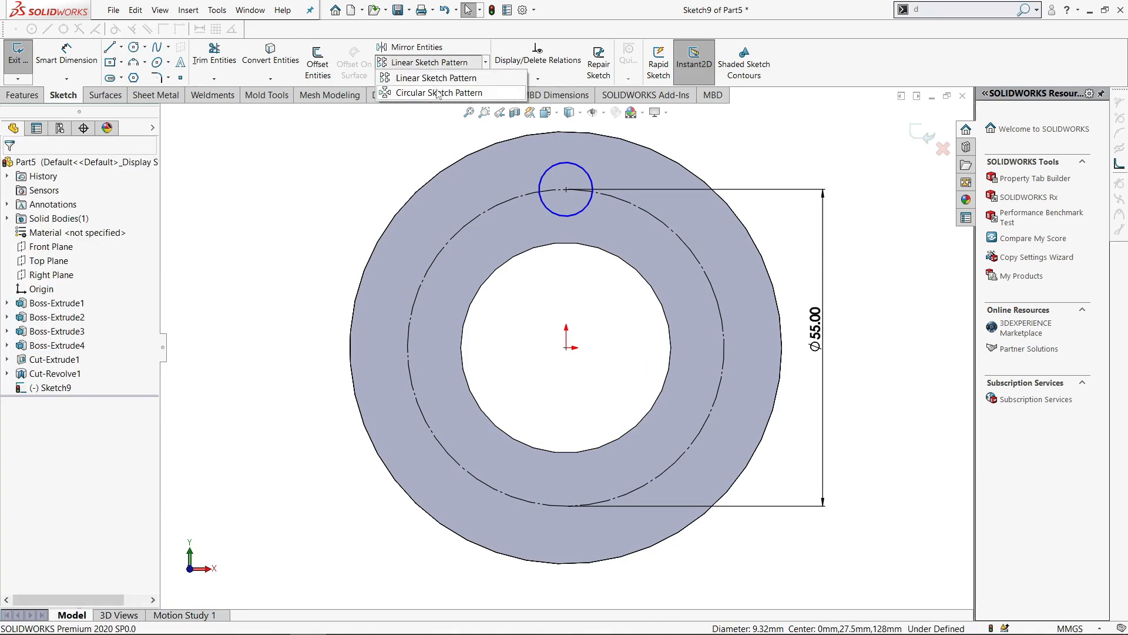
left_click(423, 92)
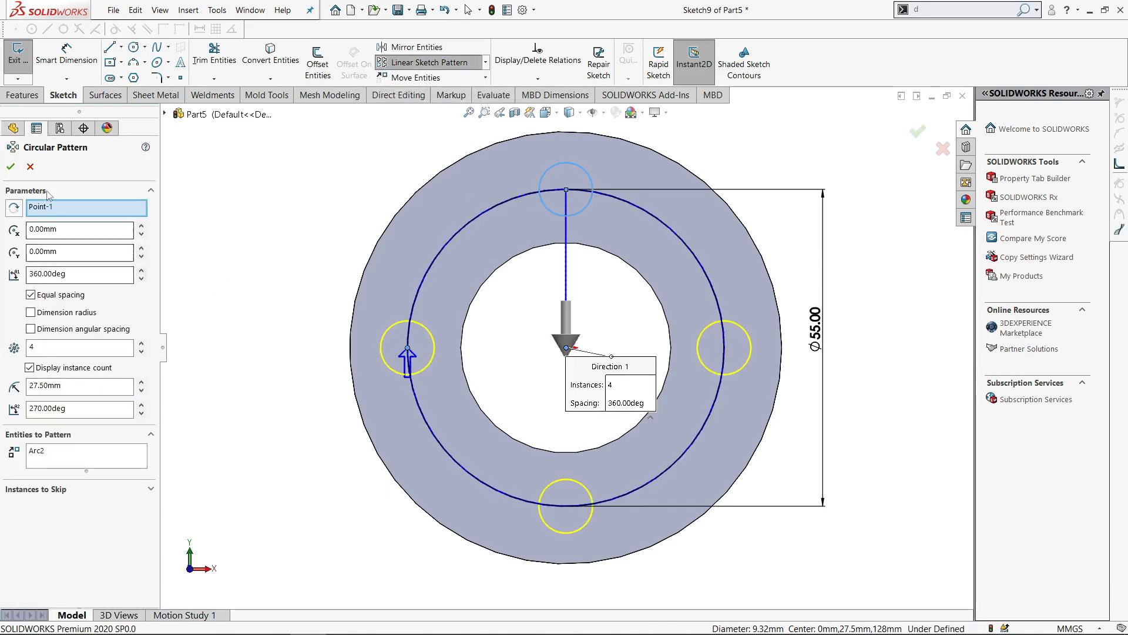
left_click(11, 167)
- Dimension the original small circle and set its diameter to 5 mm
key("s")
left_click(717, 245)
left_click(590, 178)
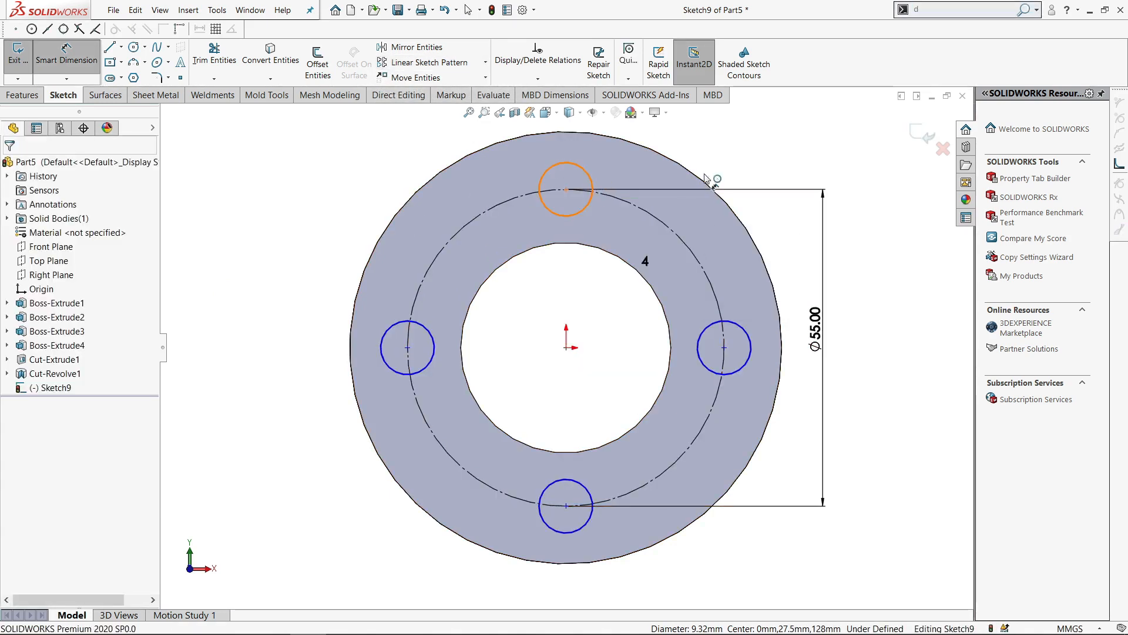
left_click(709, 154)
key("Return")
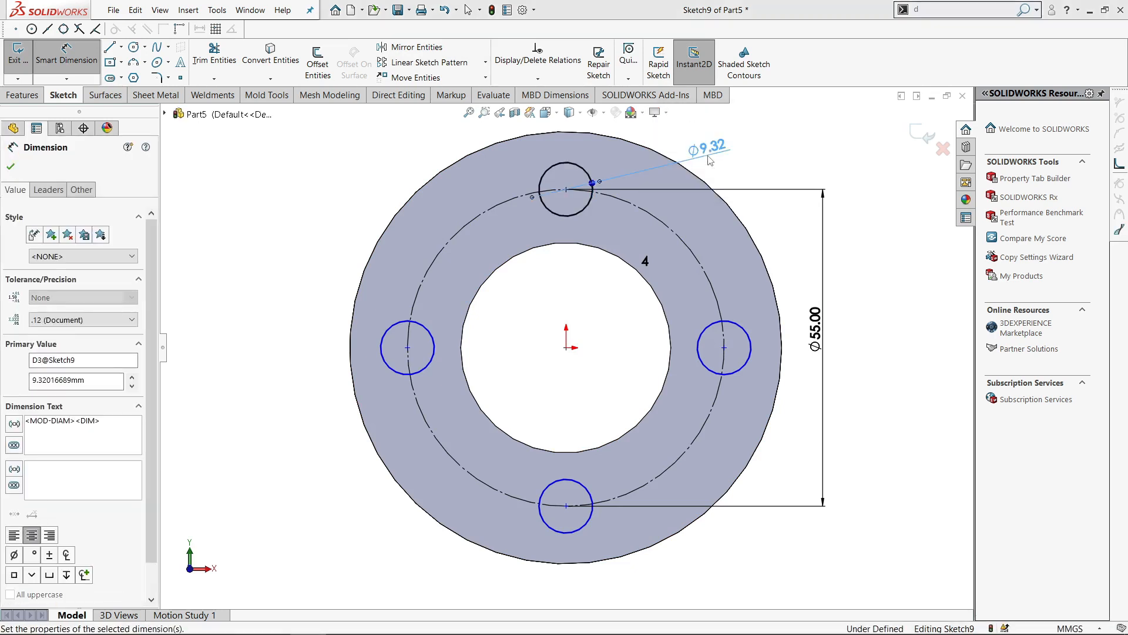
key("Escape")
- Add a Horizontal relation between the origin and the centre of the patterned circle to its left
scroll(580, 154, "down", 4)
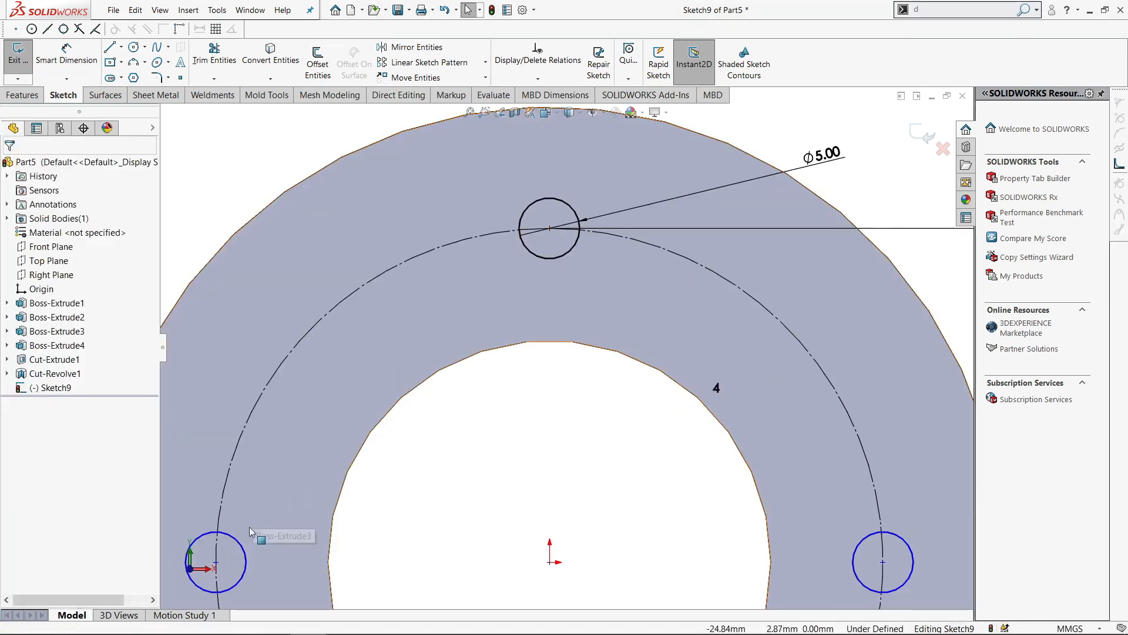
scroll(249, 527, "up", 4)
scroll(352, 500, "down", 3)
mouse_move(455, 403)
left_mouse_down()
mouse_move(460, 371)
mouse_move(456, 404)
left_mouse_up()
left_click(612, 420)
scroll(711, 390, "up", 5)
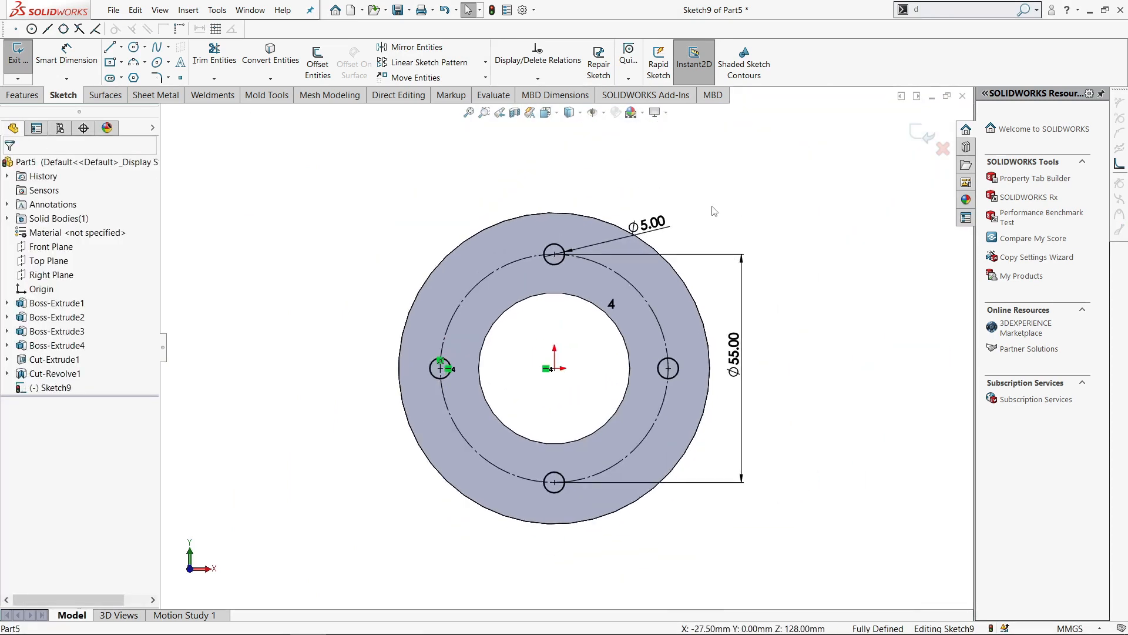
- Exit the sketch and cut the four circles into the end face with a 9 mm blind Extruded Cut
key("d")
left_click(724, 215)
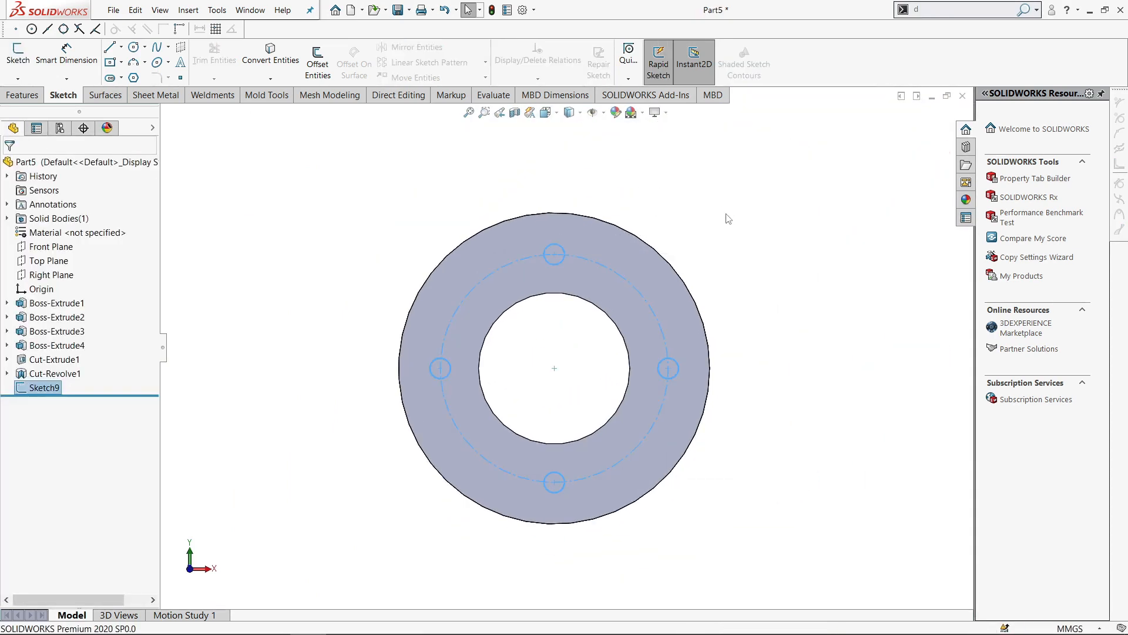
key("s")
left_click(738, 230)
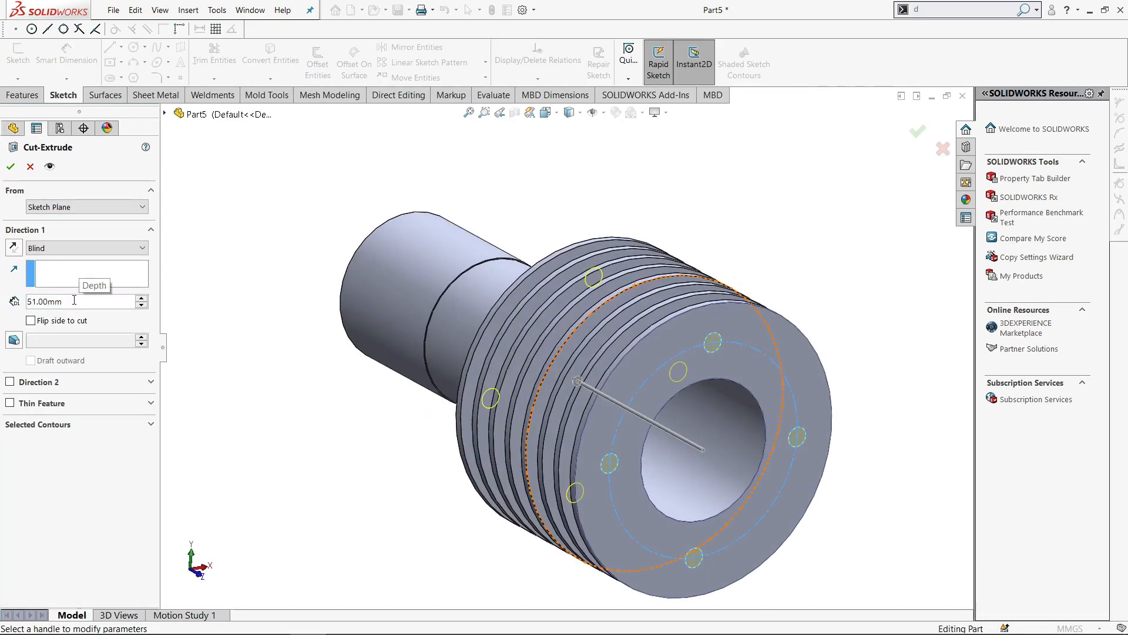
type("9")
key("Return")
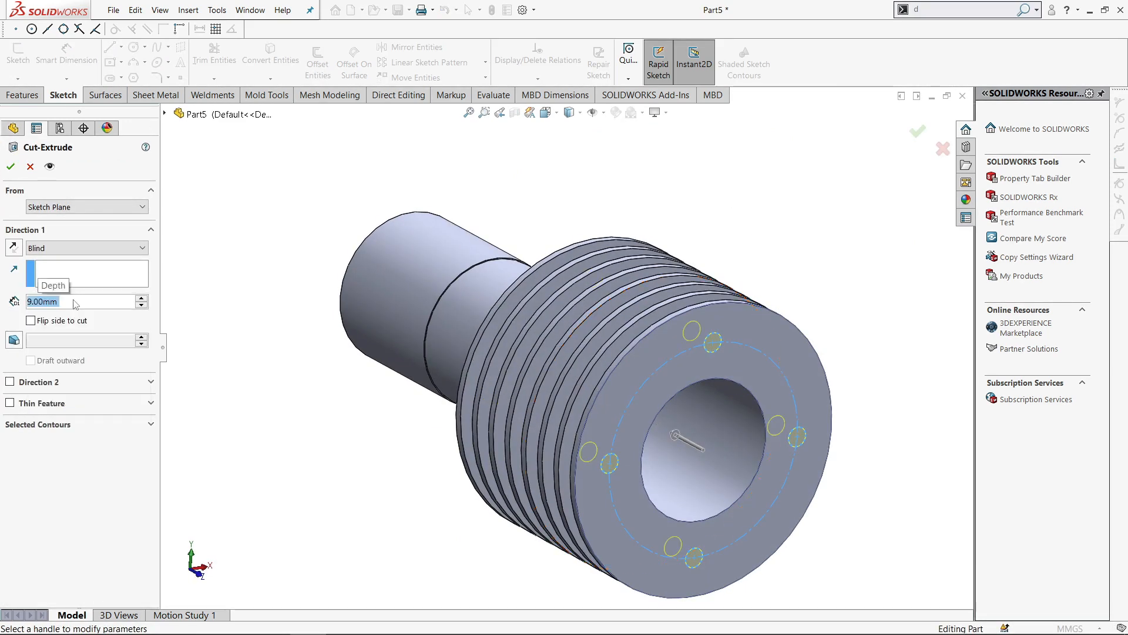
left_click(11, 167)
- Start a new sketch on the drilled end face and draw a circle about 43.4 mm in diameter centred on the origin
scroll(713, 342, "down", 1)
middle_click_drag(713, 342, 666, 260)
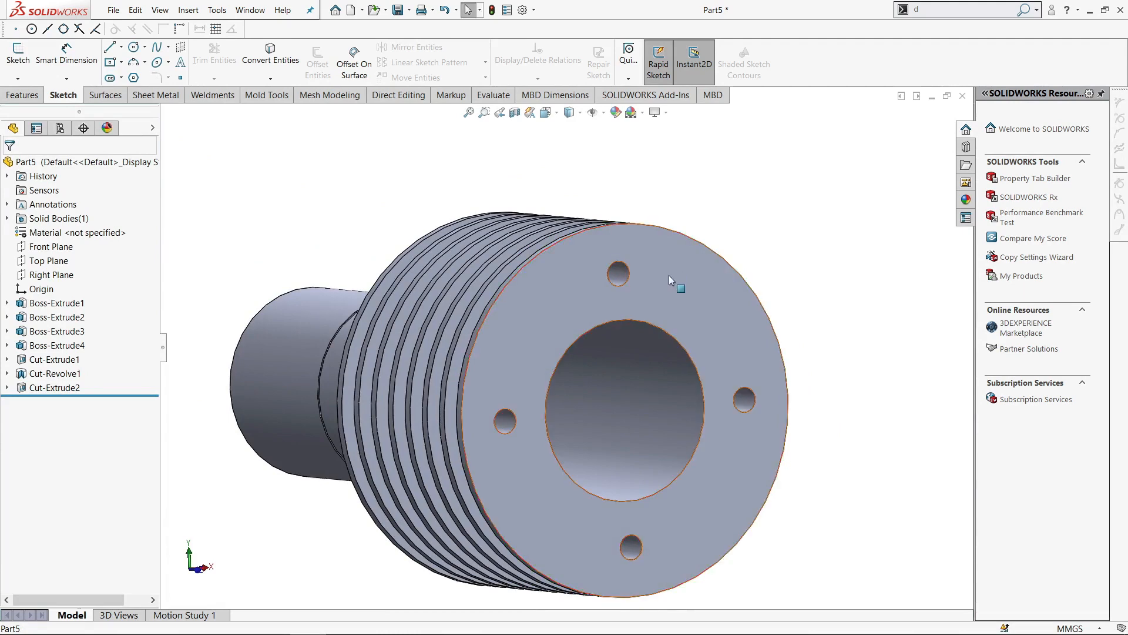
left_click(675, 282)
left_click(711, 236)
left_click(765, 160)
key("s")
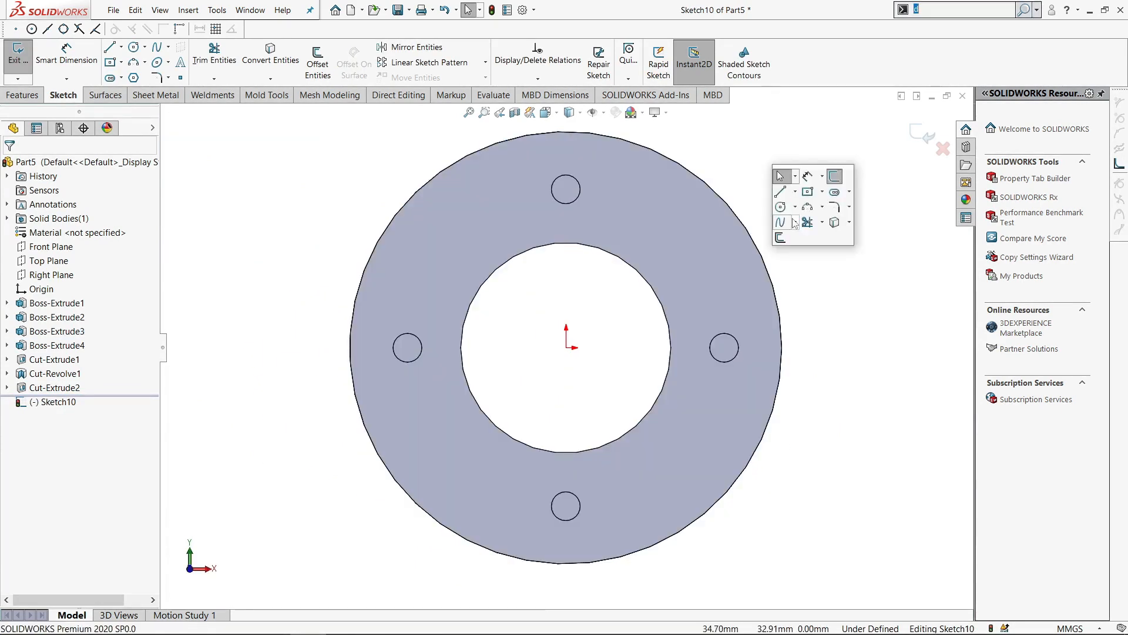
left_click(833, 191)
left_click(566, 348)
left_click(664, 270)
- Dimension the new circle around the bore and set its diameter to 46 mm
key("s")
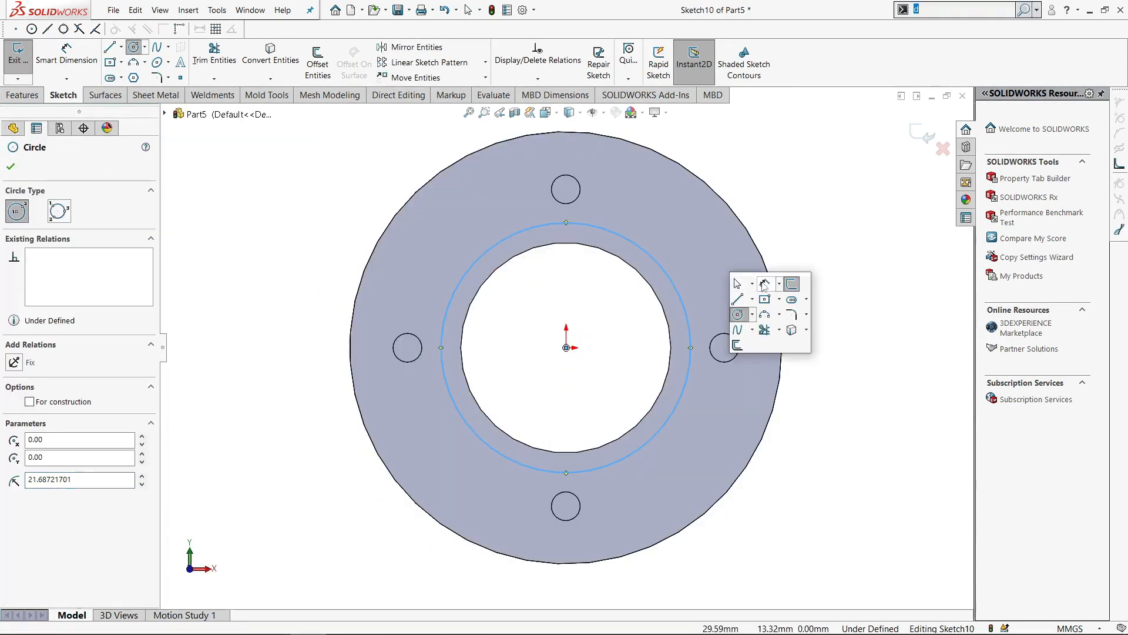
left_click(742, 283)
left_click(689, 320)
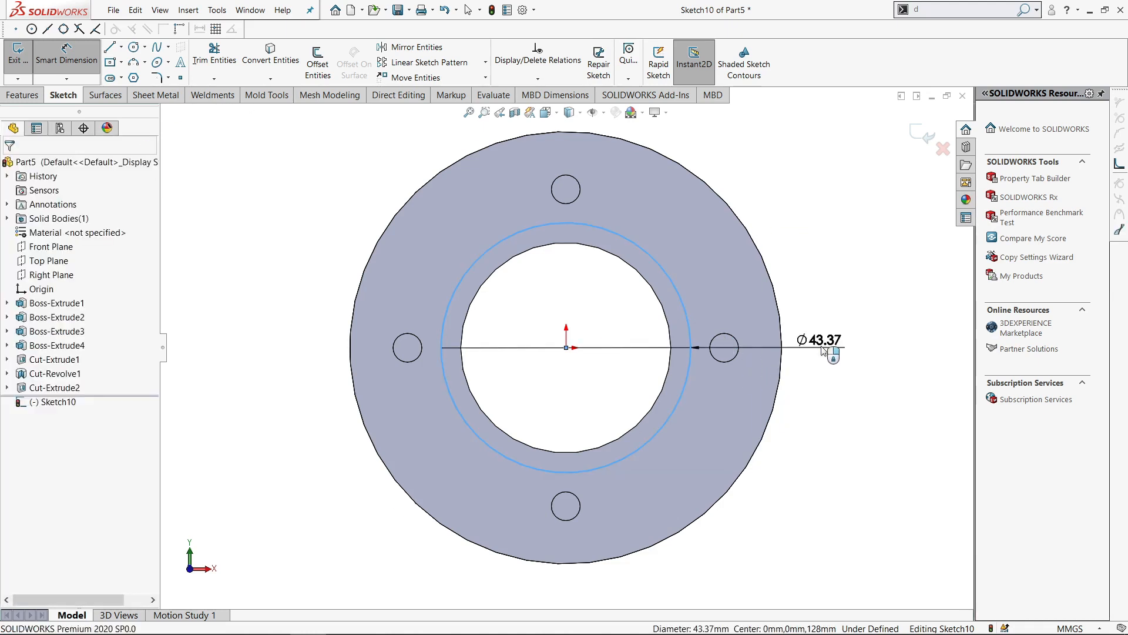
left_click(829, 357)
type("46")
key("Return")
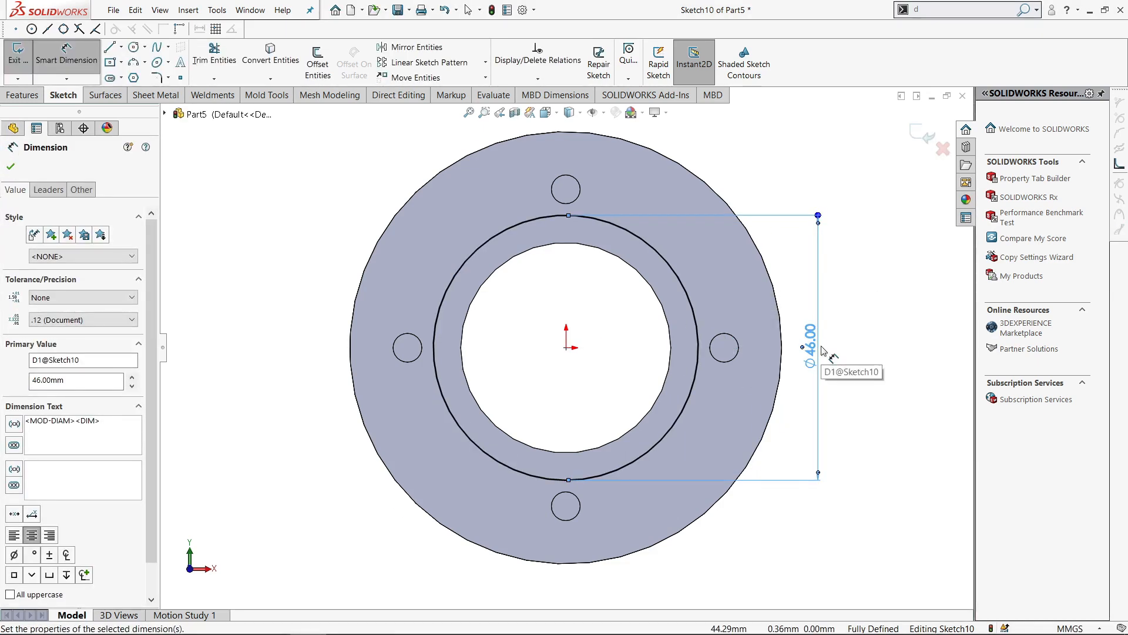
left_click(11, 167)
- Cut the 46 mm circle into the end face around the bore with a 4 mm blind Extruded Cut
left_click(23, 94)
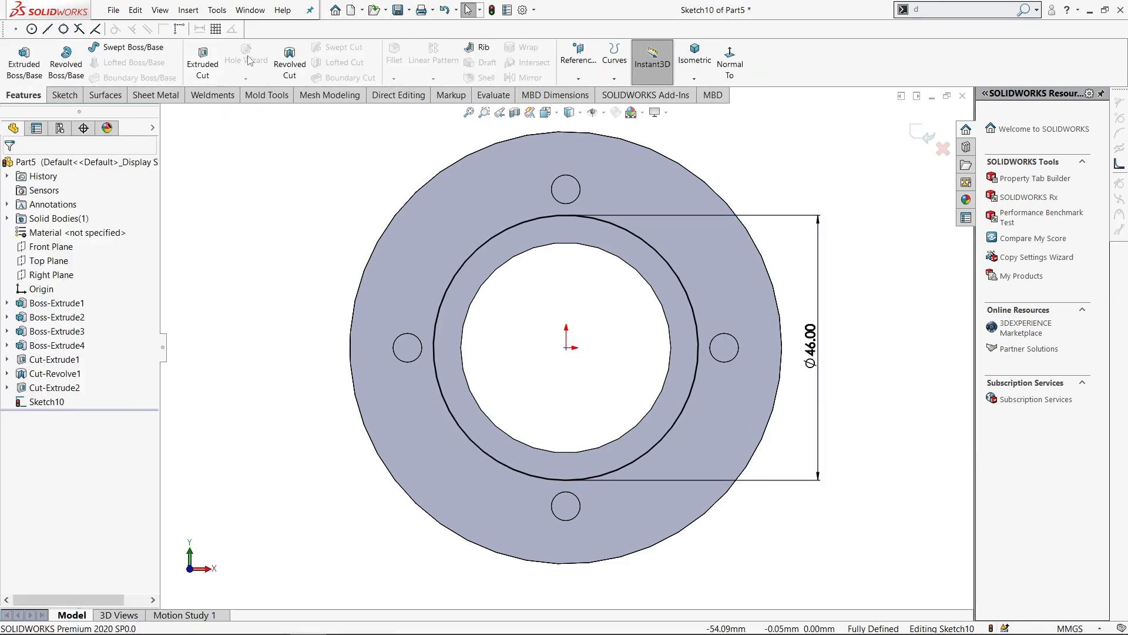
left_click(203, 60)
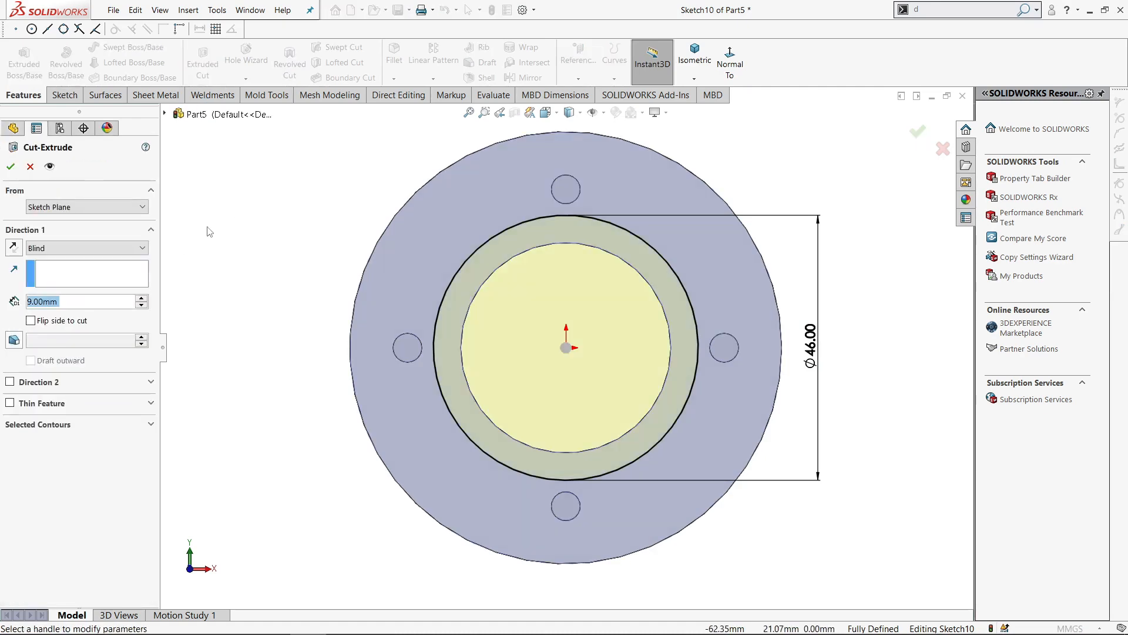
type("4")
key("Return")
key("Return")
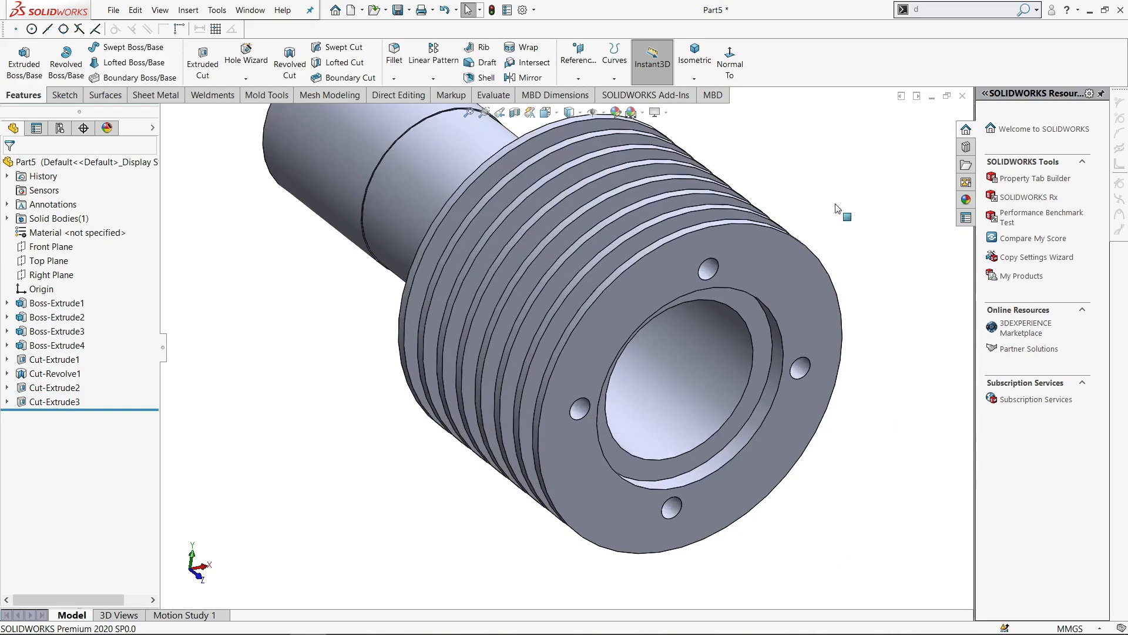
- Apply the polished steel appearance from the Metal > Steel library to the whole part and confirm it
scroll(777, 300, "up", 2)
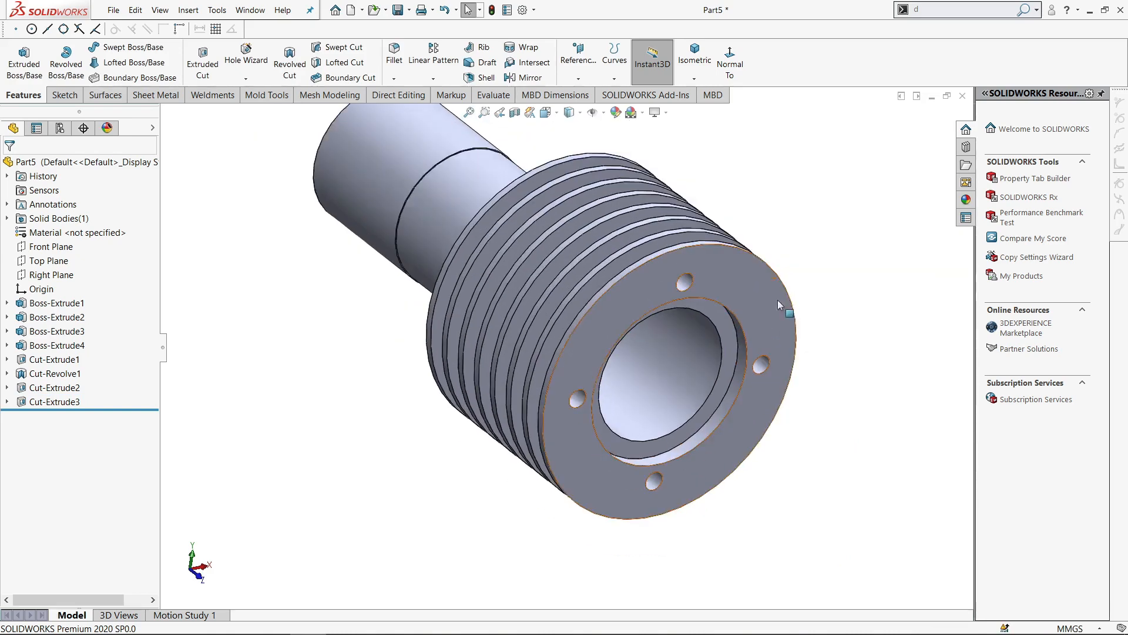
scroll(735, 297, "down", 2)
middle_click_drag(698, 301, 687, 297)
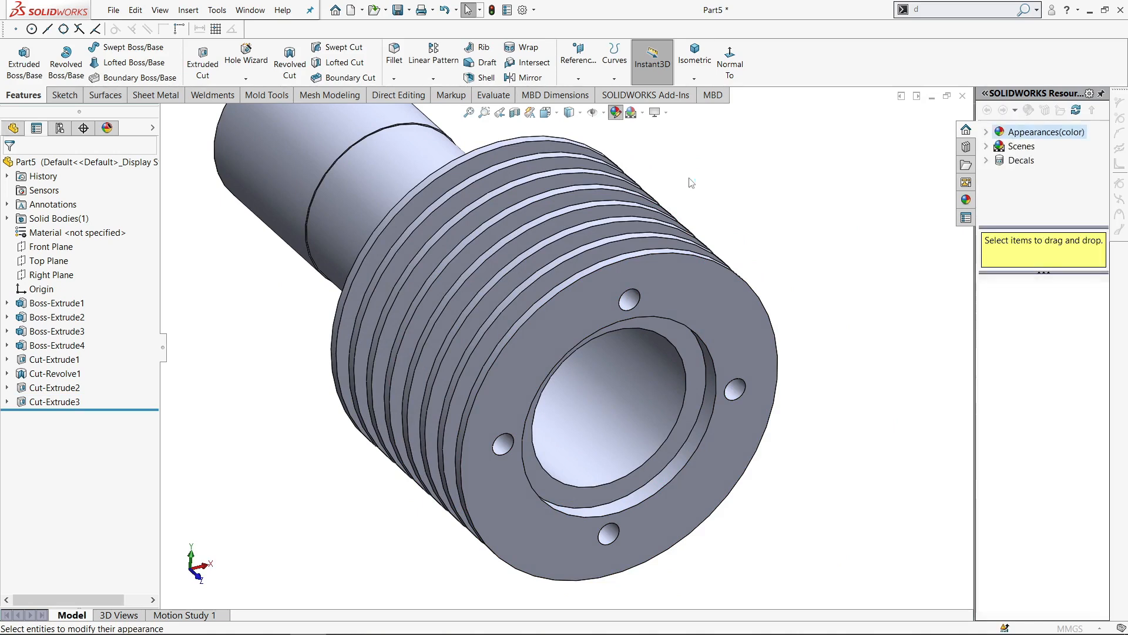
left_click(987, 132)
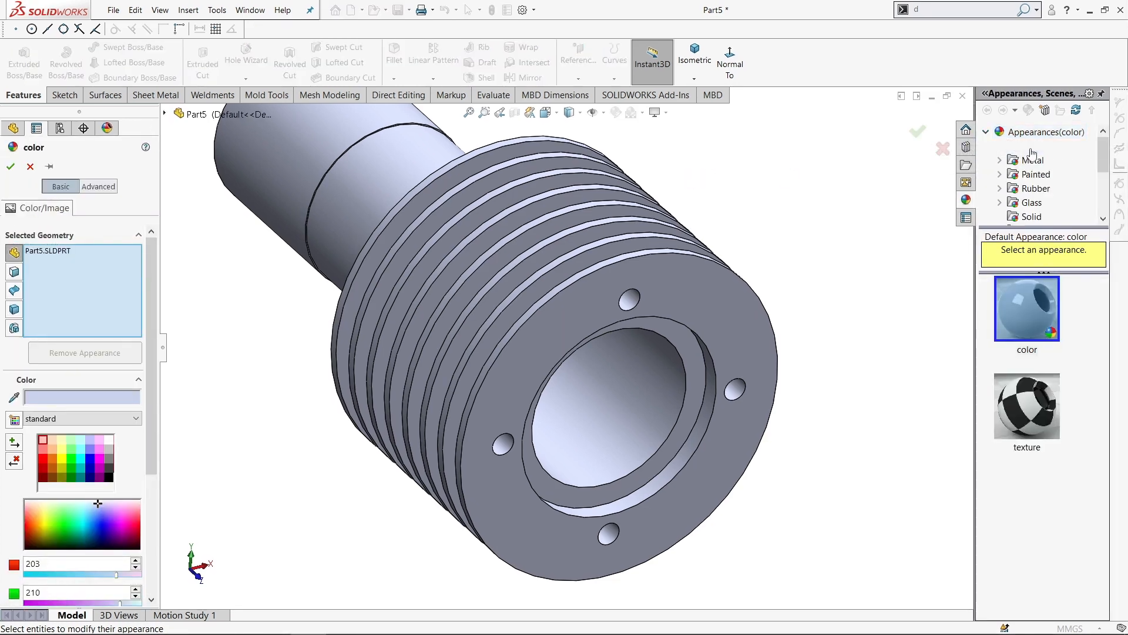
left_click(1000, 161)
left_click(1032, 149)
left_click(1024, 307)
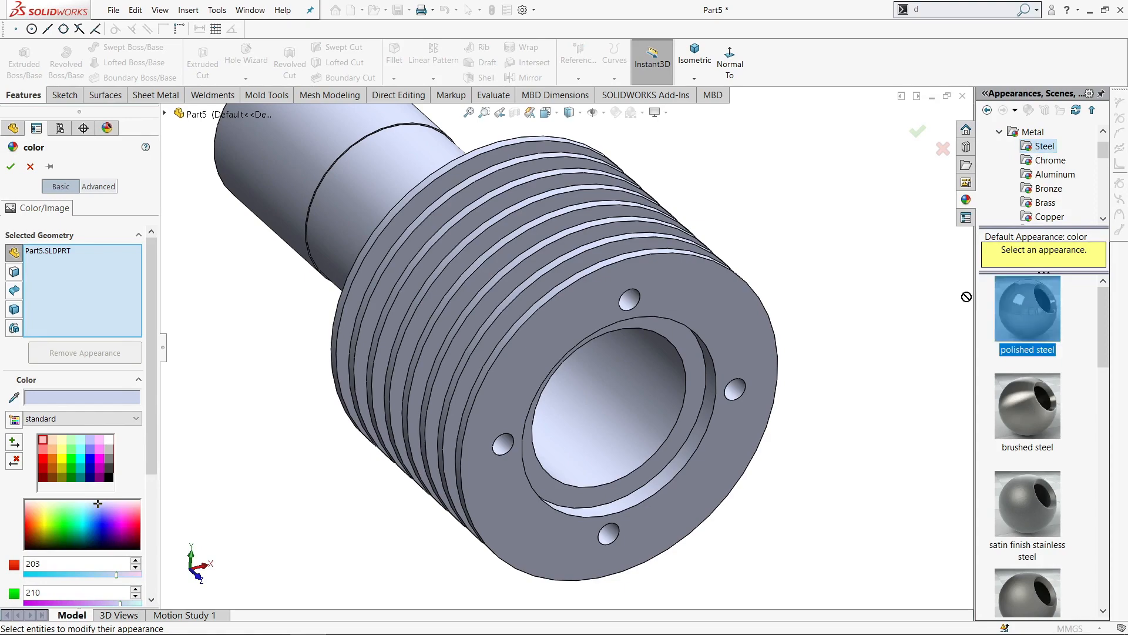
left_click(10, 166)
scroll(569, 340, "up", 2)
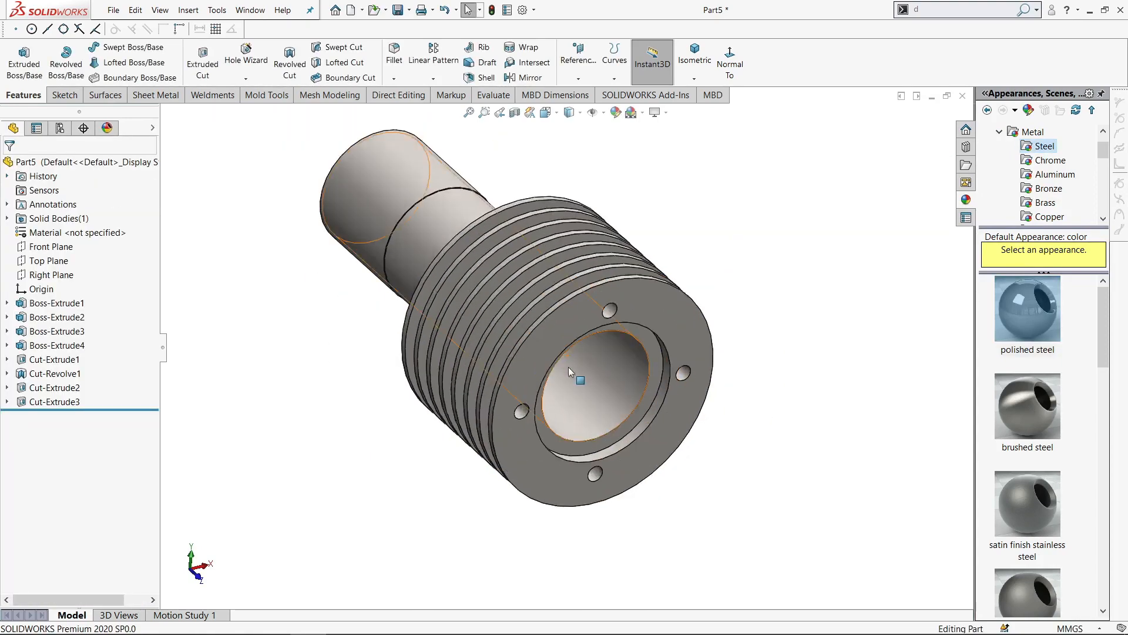
middle_click_drag(569, 367, 711, 329)
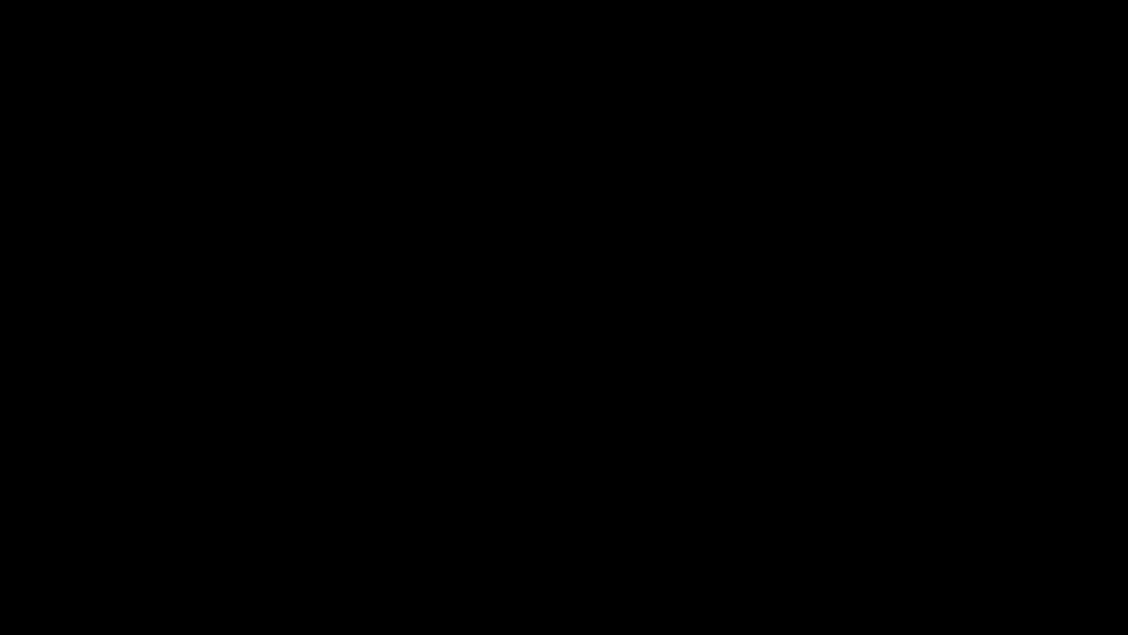